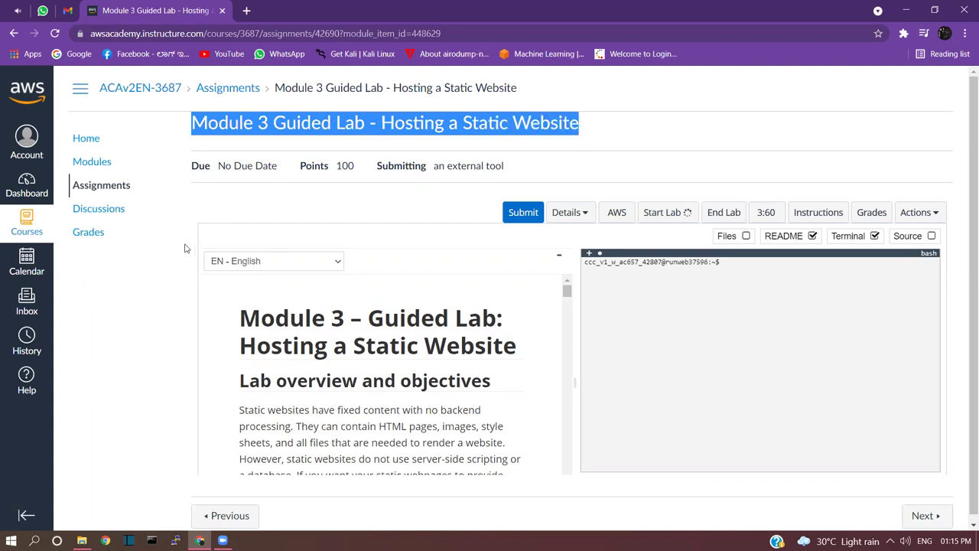
- Log out of the conflicting AWS account, close its sign-in page and open the AWS Management Console from the lab page
scroll(184, 248, "down", 1)
scroll(327, 323, "down", 1)
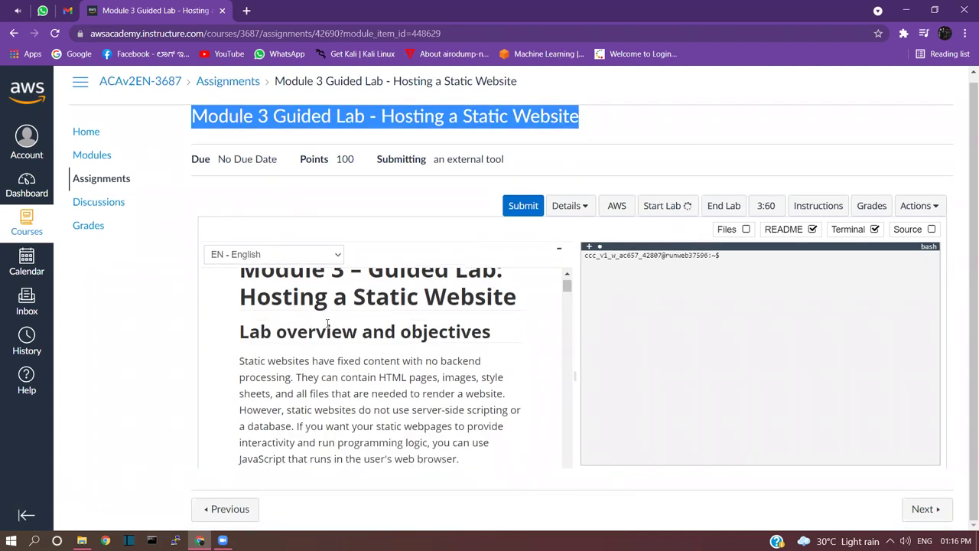
scroll(324, 322, "up", 1)
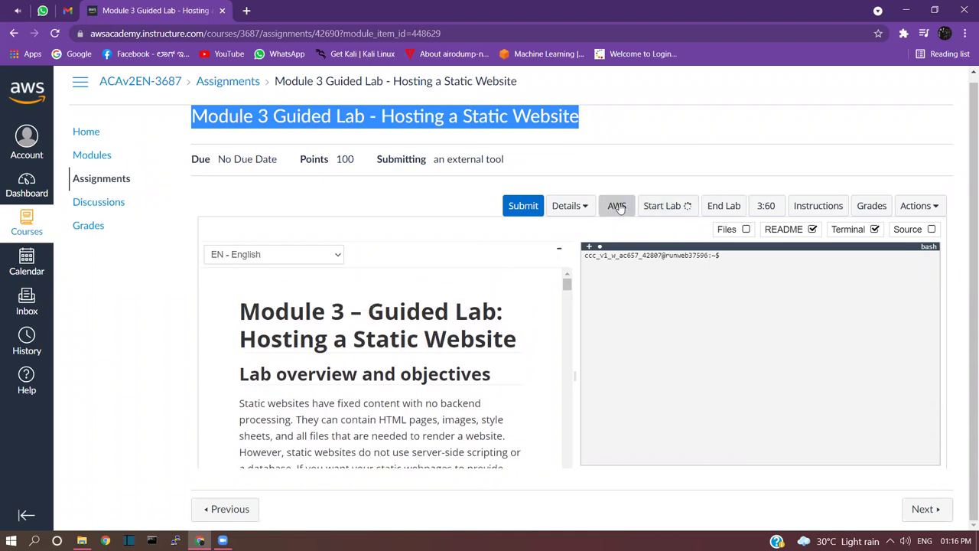
left_click(616, 206)
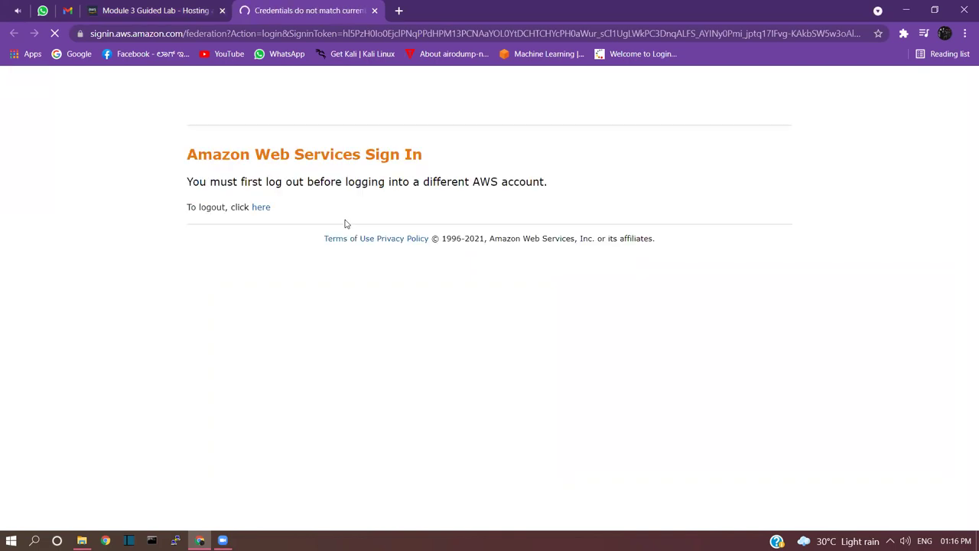
left_click(259, 208)
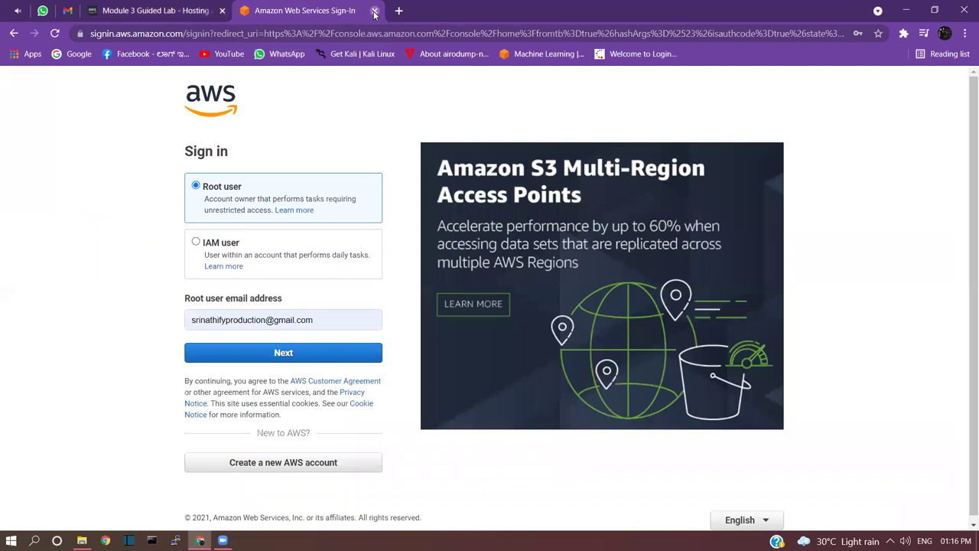
left_click(374, 11)
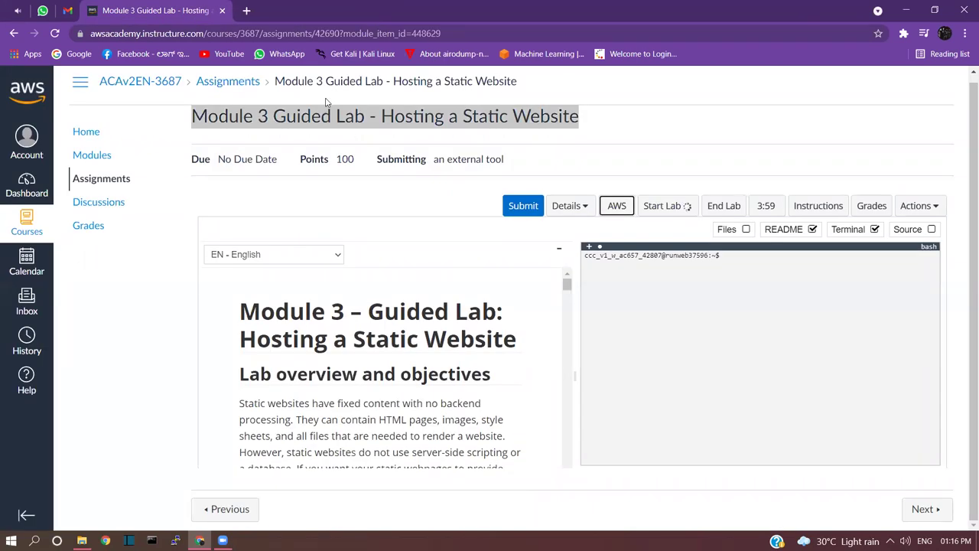
left_click(618, 207)
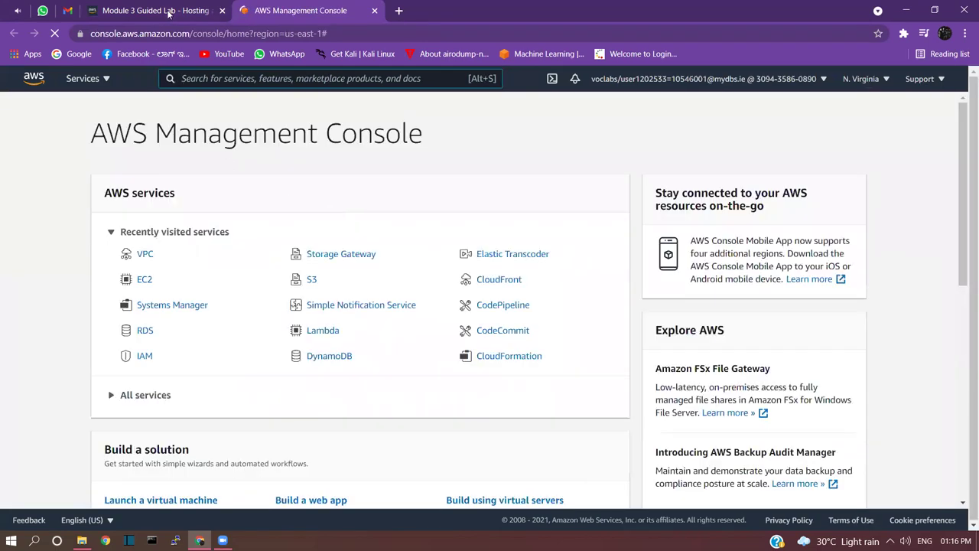
- Return to the lab instructions and read the overview, the four objectives, the service restrictions and the console access steps
left_click(153, 11)
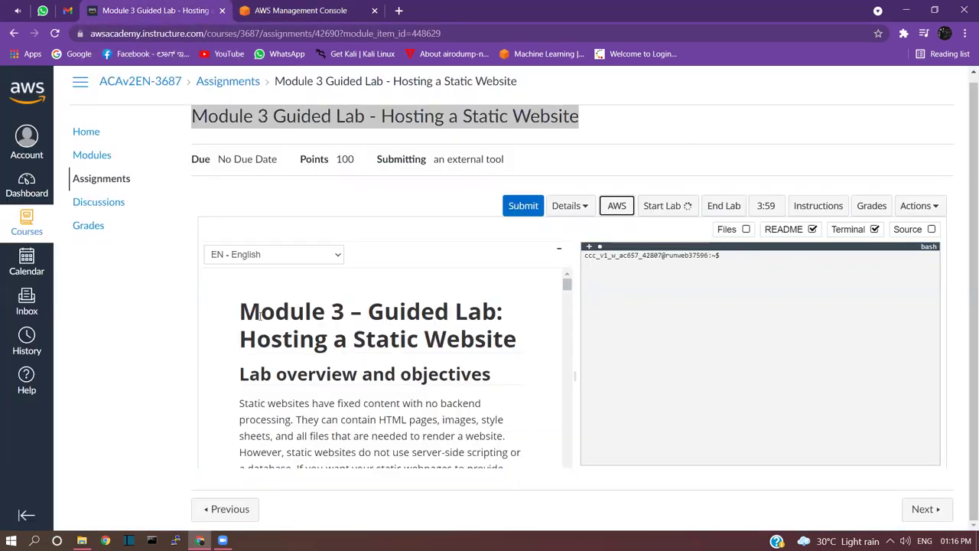
left_click_drag(241, 312, 525, 340)
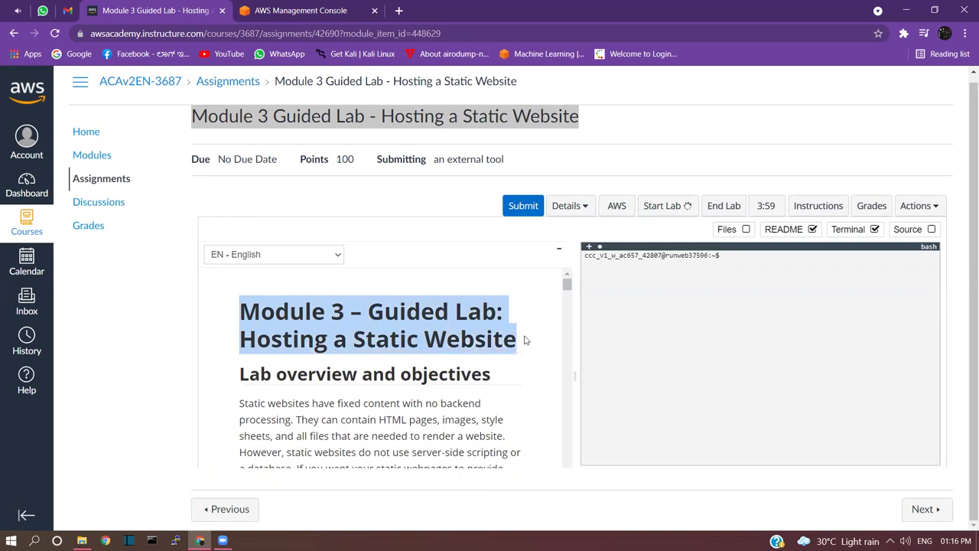
scroll(419, 358, "down", 5)
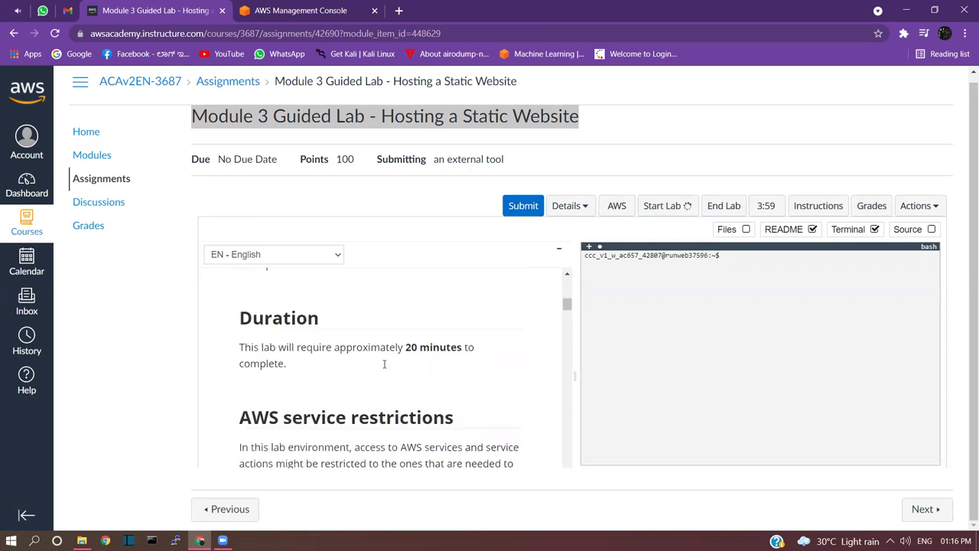
scroll(390, 370, "up", 3)
left_click_drag(257, 389, 405, 388)
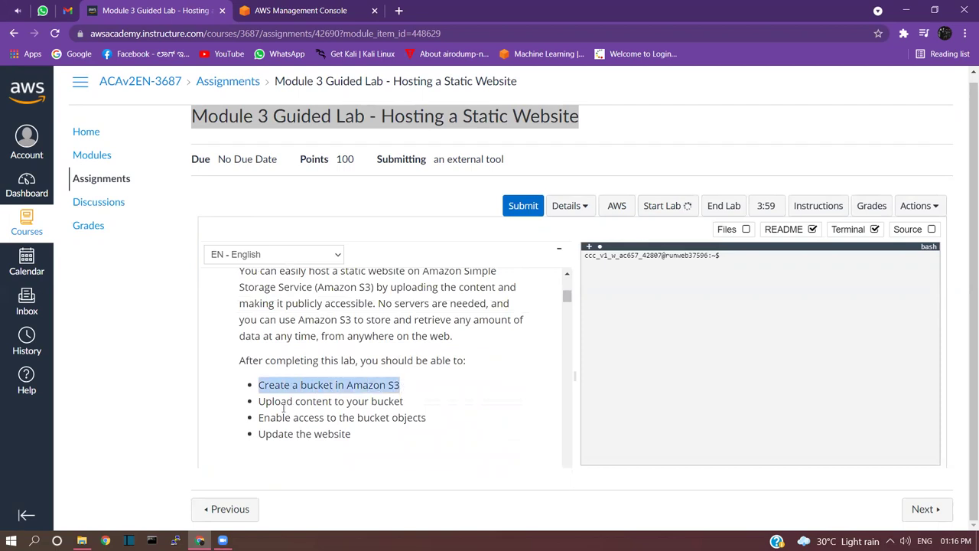
left_click_drag(258, 406, 408, 404)
left_click_drag(259, 418, 426, 415)
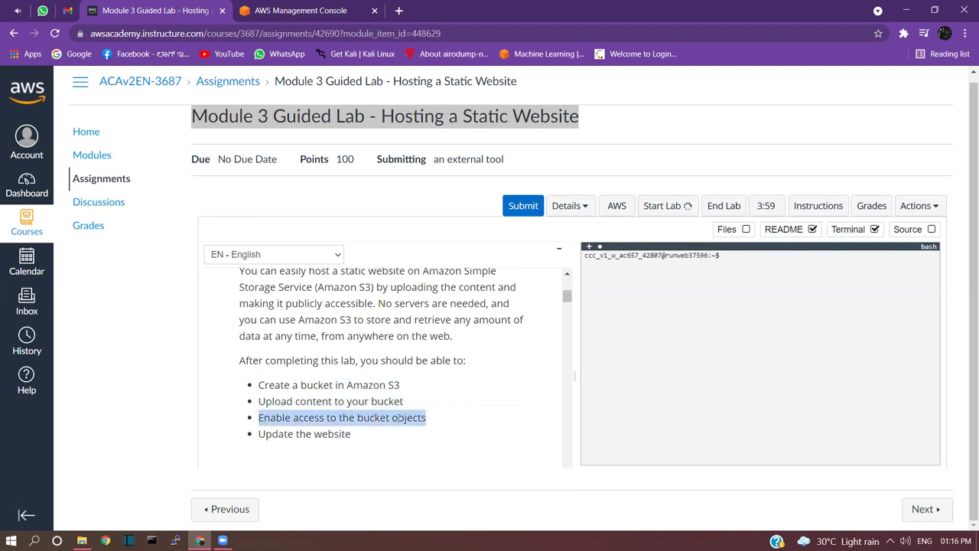
left_click_drag(258, 435, 353, 438)
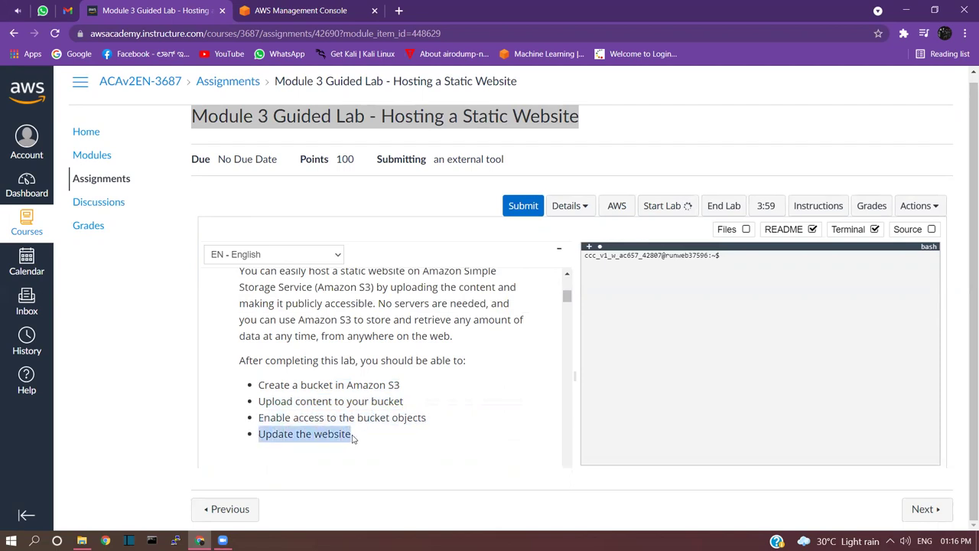
scroll(356, 336, "down", 3)
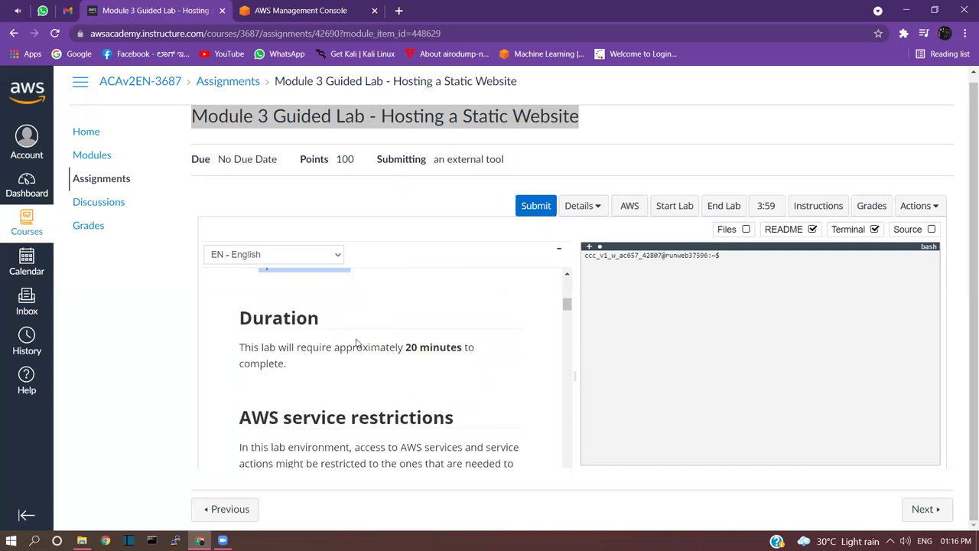
scroll(356, 344, "down", 3)
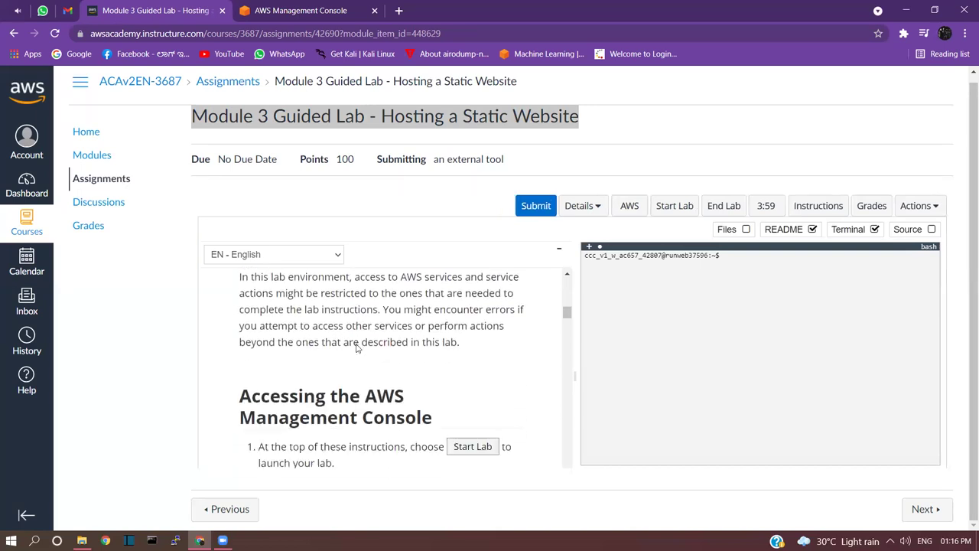
scroll(357, 344, "down", 5)
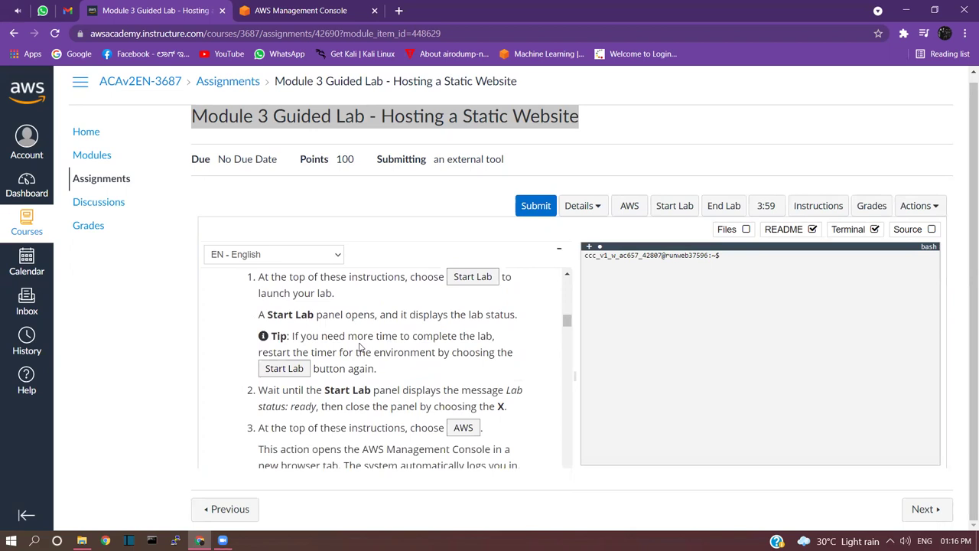
scroll(363, 343, "down", 3)
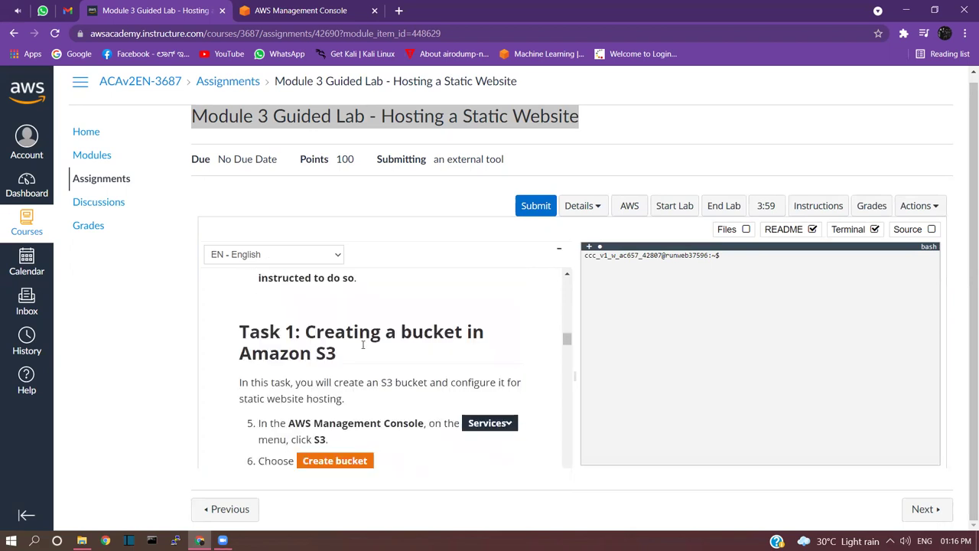
- Read the Task 1 instructions on creating an Amazon S3 bucket, including the bucket naming and public access steps
left_click_drag(241, 331, 438, 352)
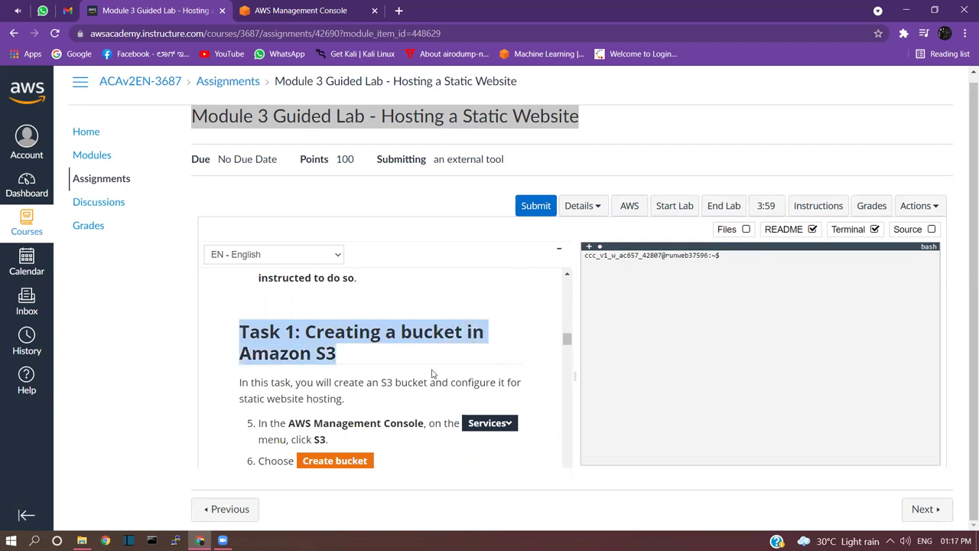
scroll(429, 378, "down", 1)
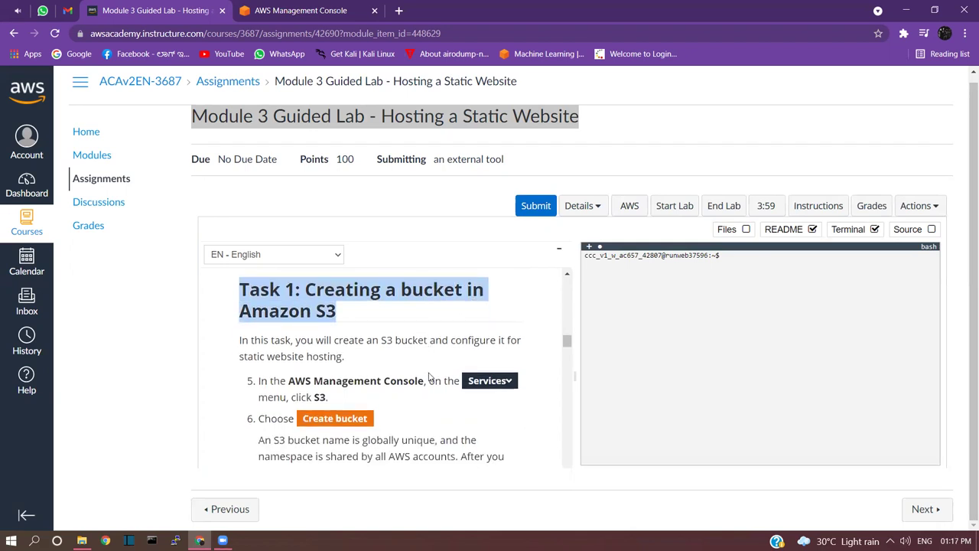
scroll(429, 378, "down", 2)
scroll(429, 378, "up", 2)
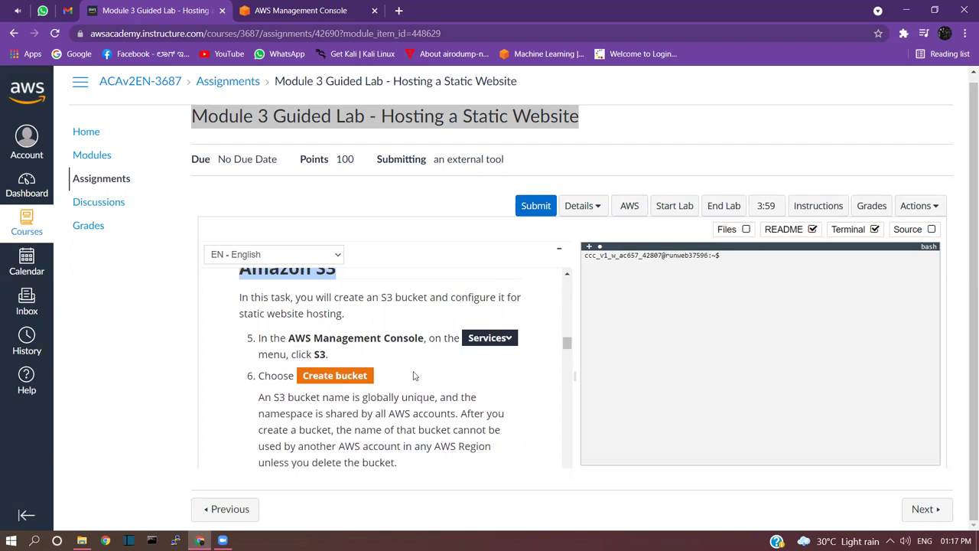
scroll(413, 375, "down", 2)
scroll(356, 371, "down", 1)
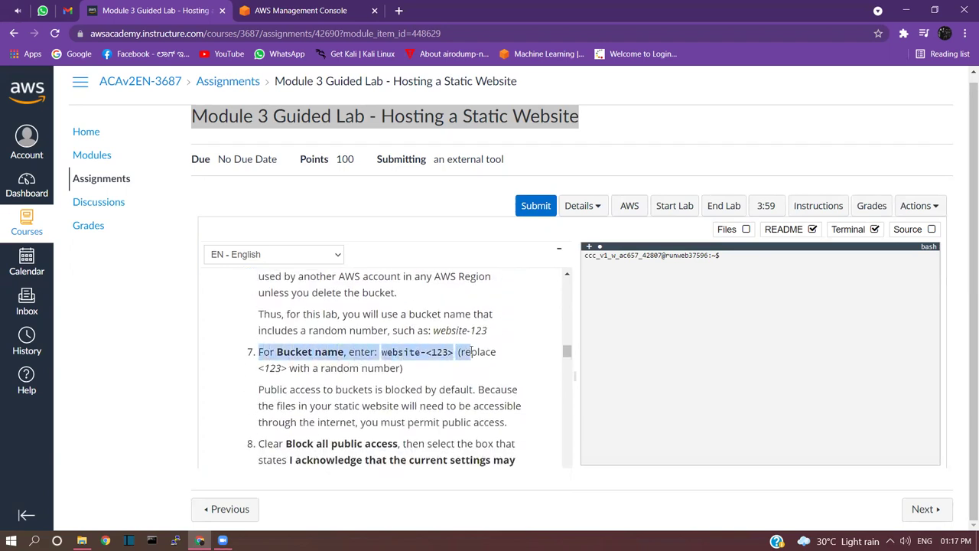
scroll(478, 351, "down", 1)
scroll(419, 373, "down", 4)
- Skim the remaining lab tasks on uploading content and enabling public access to the objects, and return to Task 1
scroll(419, 373, "down", 15)
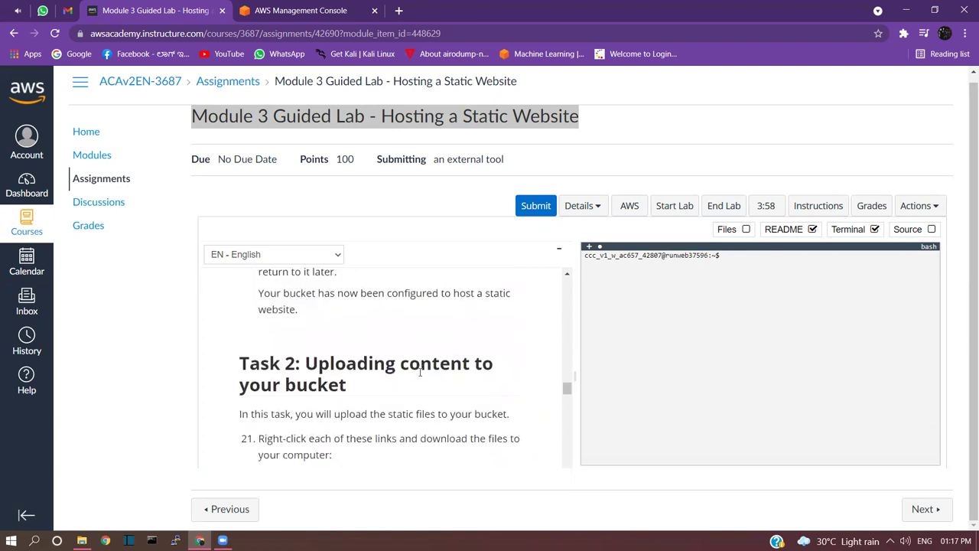
scroll(421, 373, "down", 14)
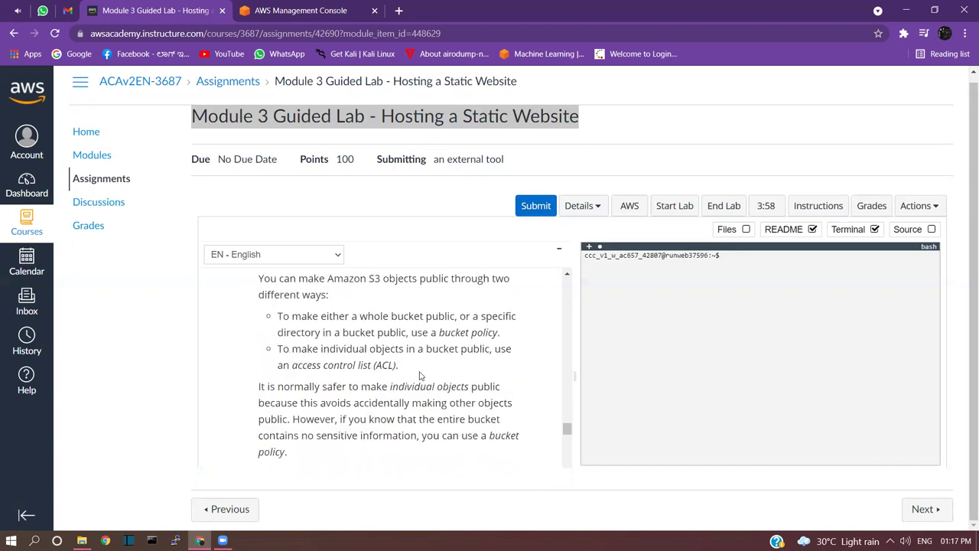
scroll(421, 371, "down", 6)
scroll(427, 369, "up", 3)
scroll(427, 368, "up", 14)
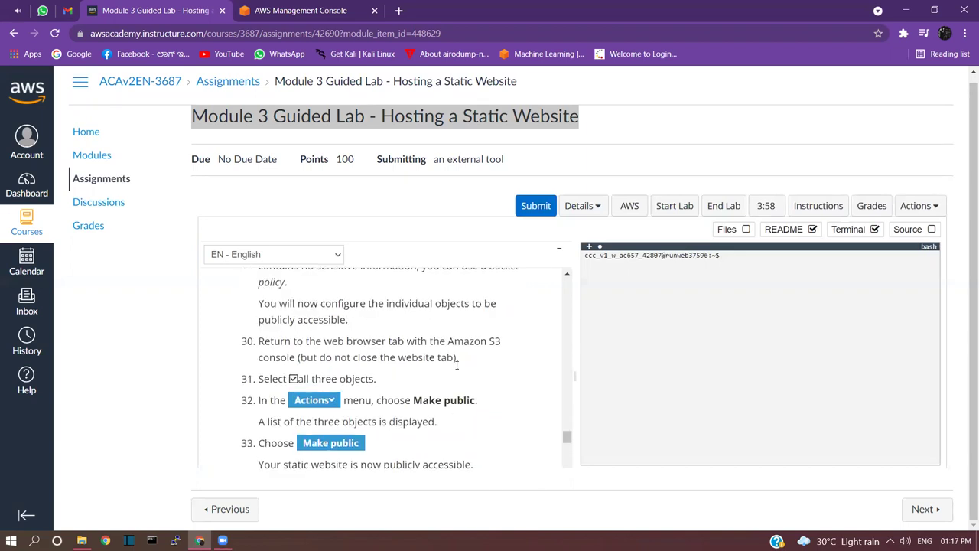
scroll(466, 360, "up", 15)
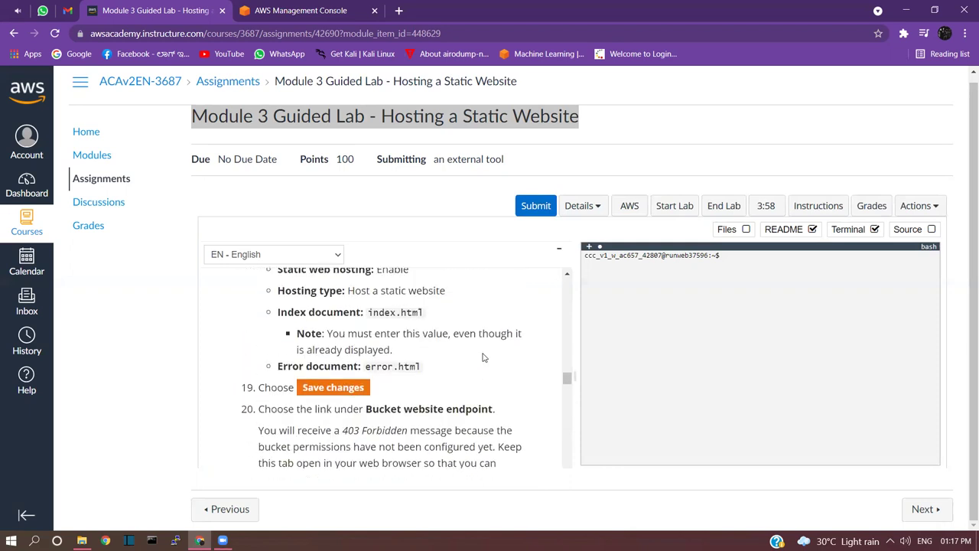
scroll(498, 354, "up", 15)
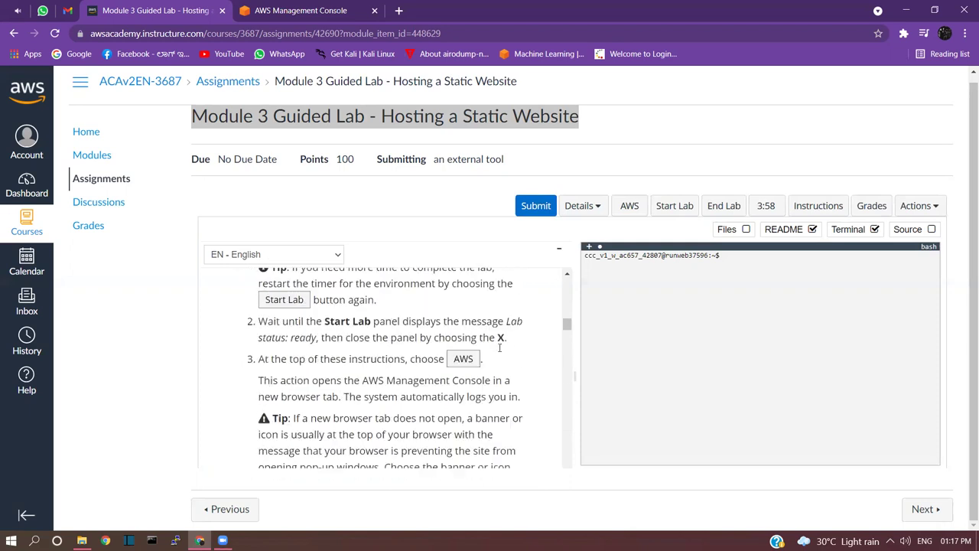
scroll(503, 353, "down", 10)
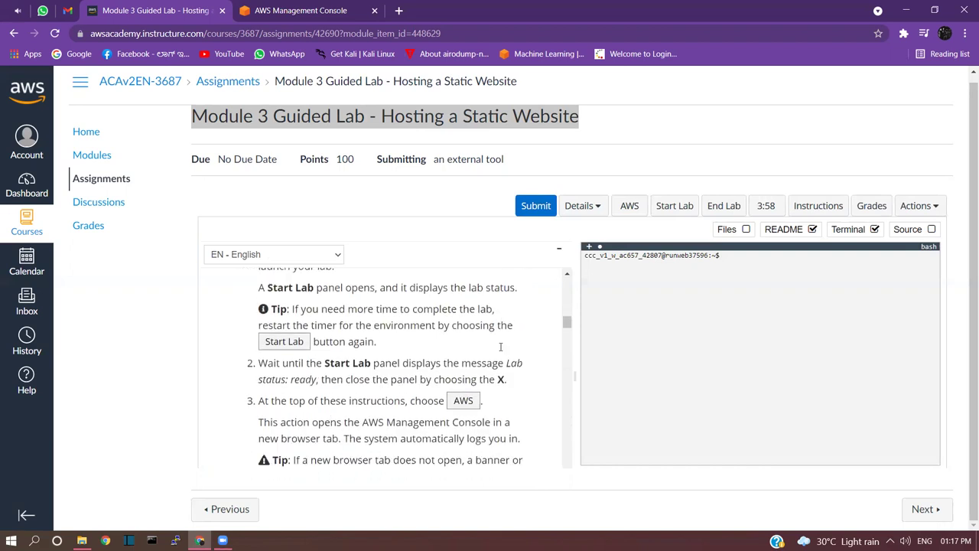
scroll(499, 349, "down", 2)
scroll(428, 367, "up", 3)
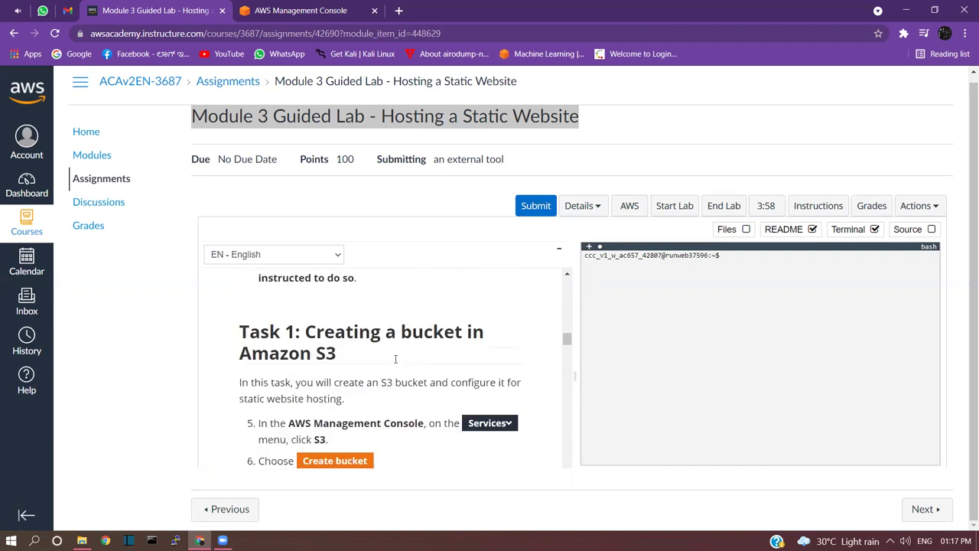
- Copy the sample bucket name website-<123> from step 7 of Task 1 in the lab instructions
left_click_drag(237, 332, 356, 363)
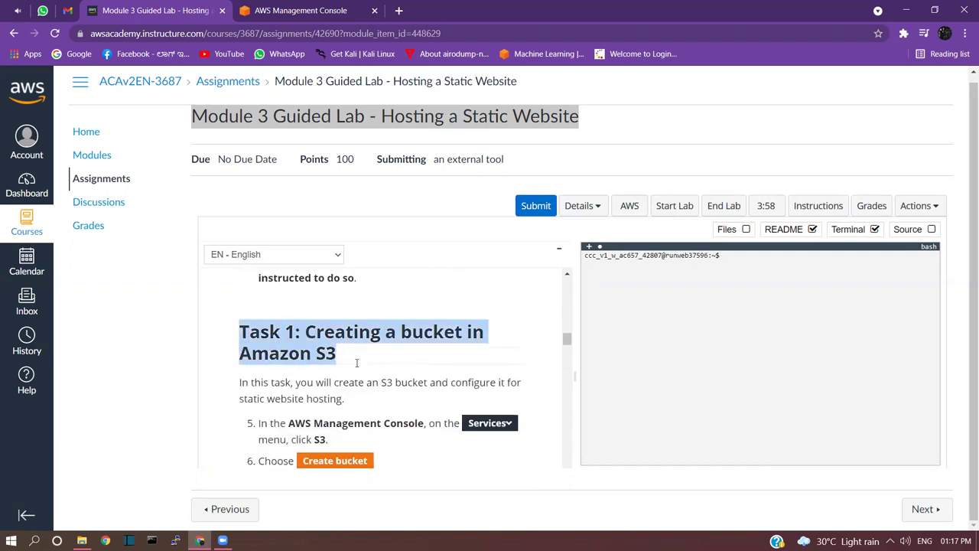
scroll(359, 363, "down", 1)
left_click(484, 365)
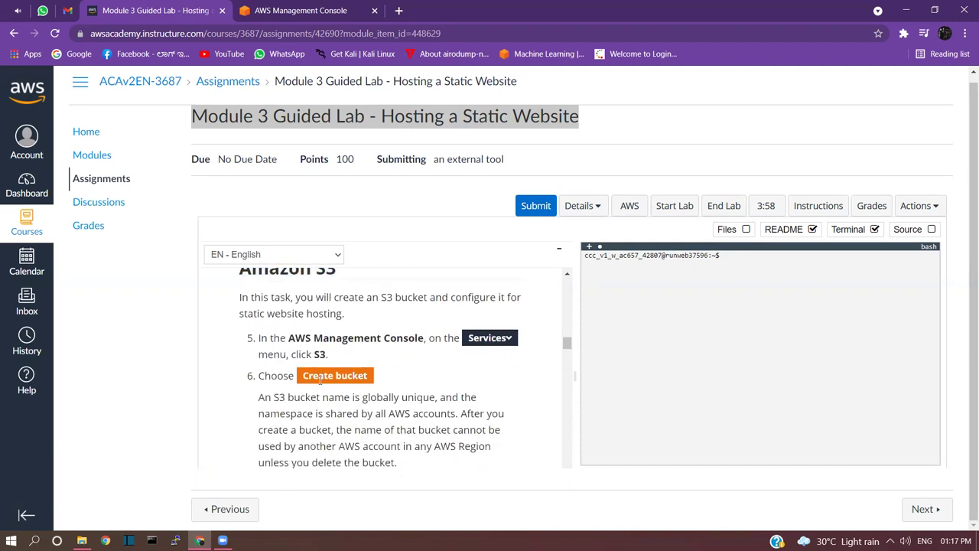
scroll(377, 381, "down", 2)
left_click_drag(276, 352, 456, 352)
right_click(442, 351)
left_click(452, 368)
- Open the S3 service from the AWS Management Console in a separate browser tab and place that tab beside the lab page
left_click(304, 9)
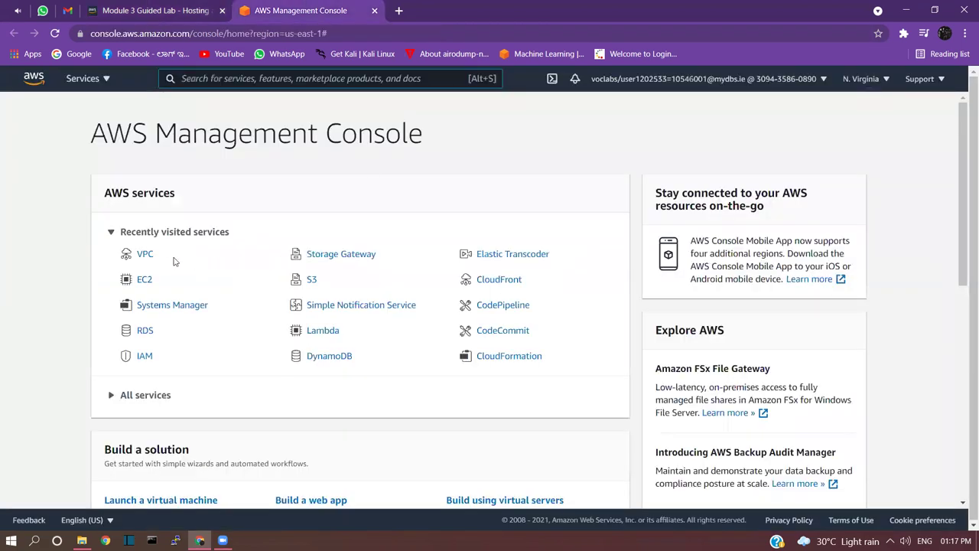
right_click(313, 283)
left_click(351, 293)
left_click_drag(482, 11, 329, 52)
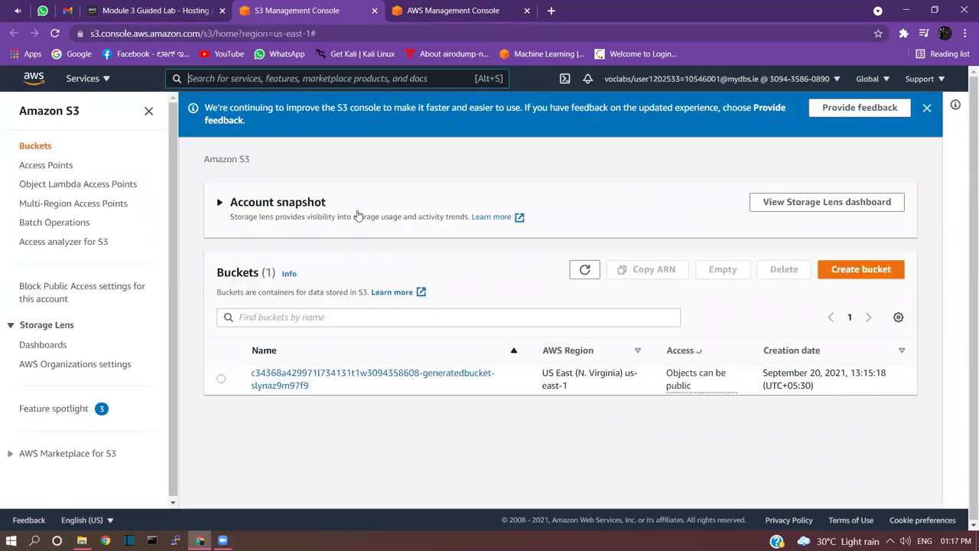
- Start creating a new S3 bucket and name it website-25635892
left_click(872, 274)
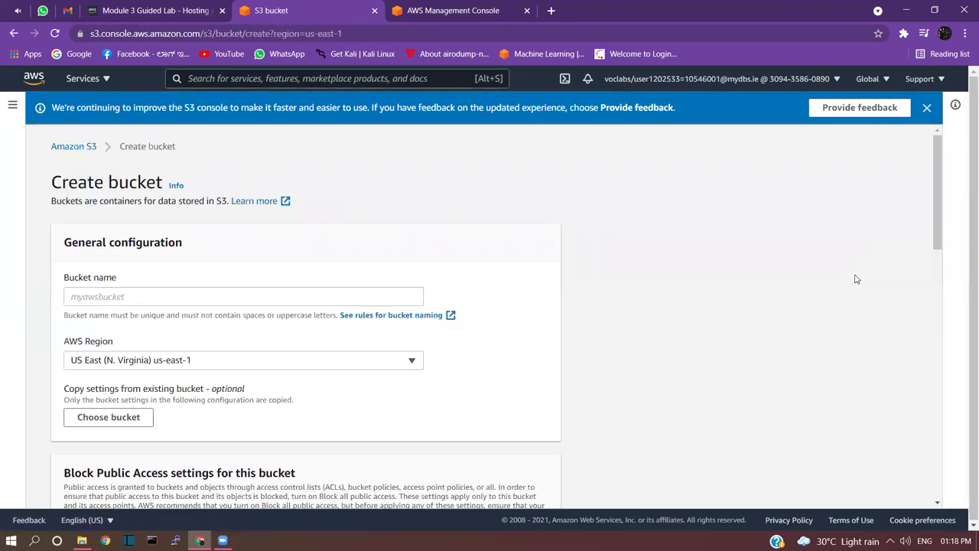
left_click(240, 301)
key("ctrl+v")
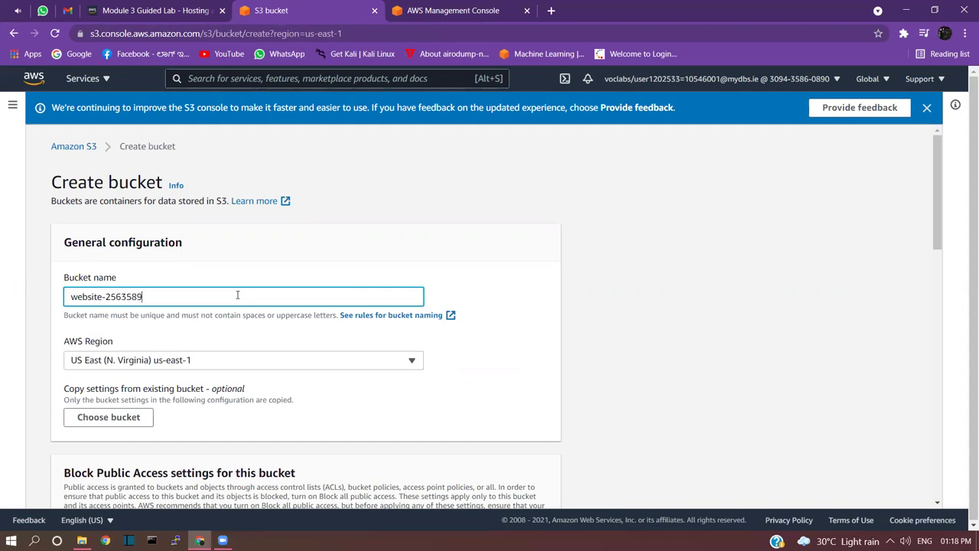
left_click(710, 336)
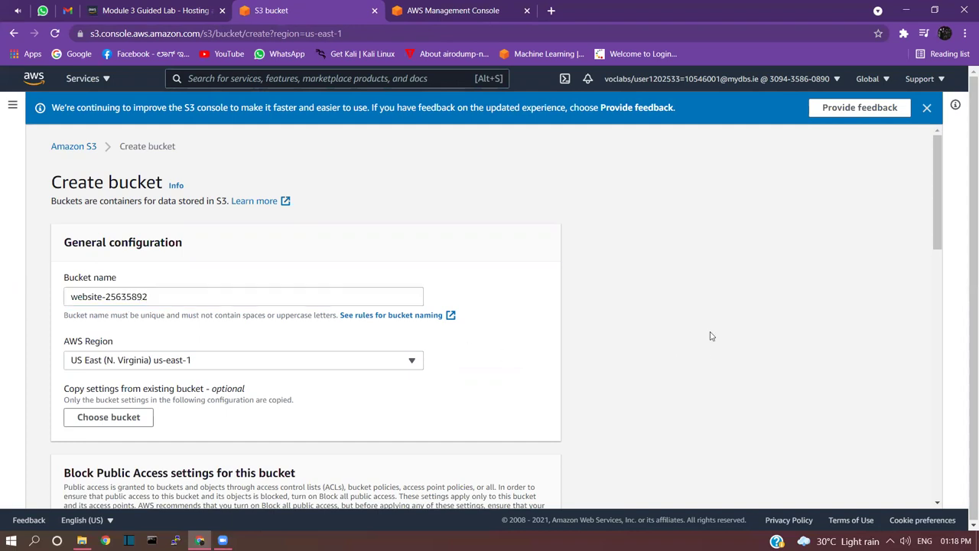
scroll(612, 306, "down", 2)
scroll(498, 280, "down", 2)
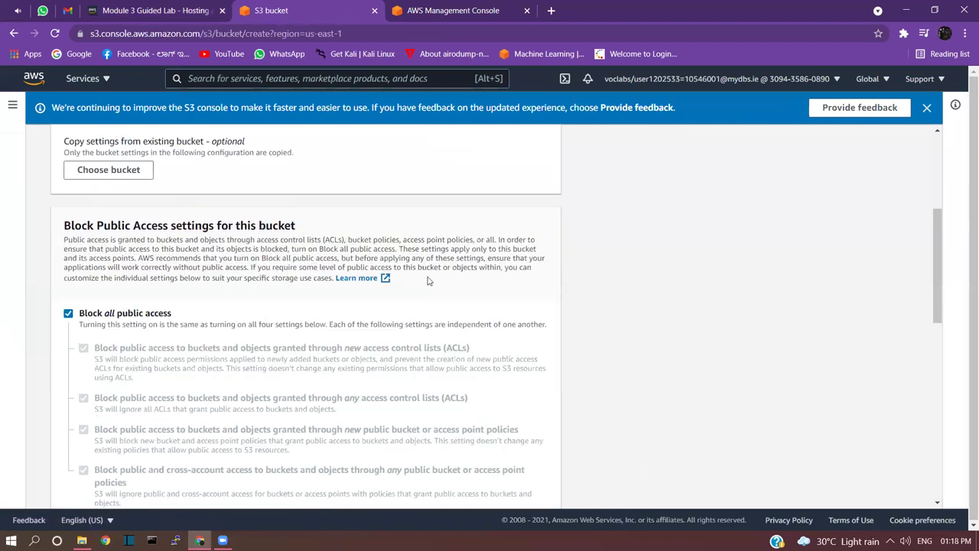
- Check step 8 of the lab instructions, then turn off Block all public access for the bucket and acknowledge the resulting public-access warning
left_click(183, 8)
scroll(319, 332, "down", 1)
left_click_drag(284, 326, 396, 326)
left_click_drag(277, 347, 501, 380)
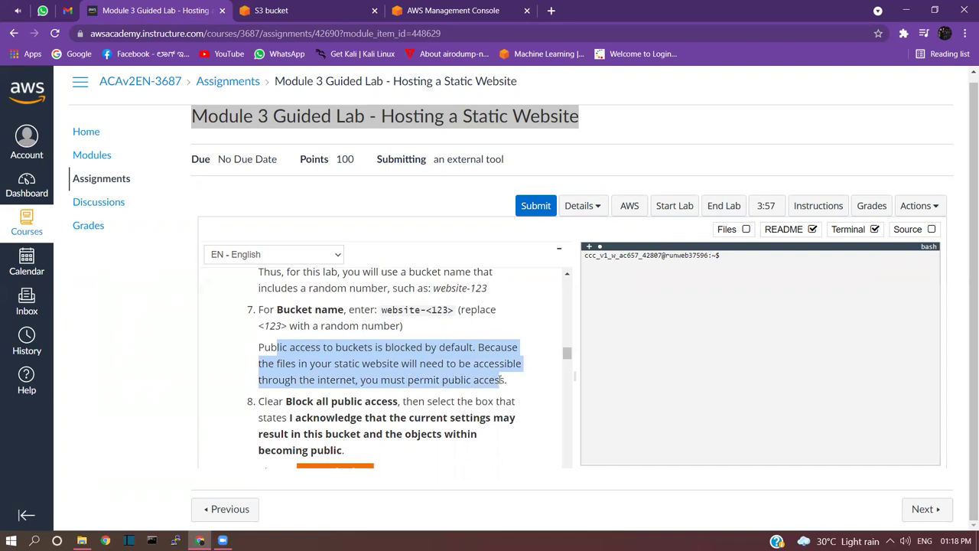
left_click(450, 409)
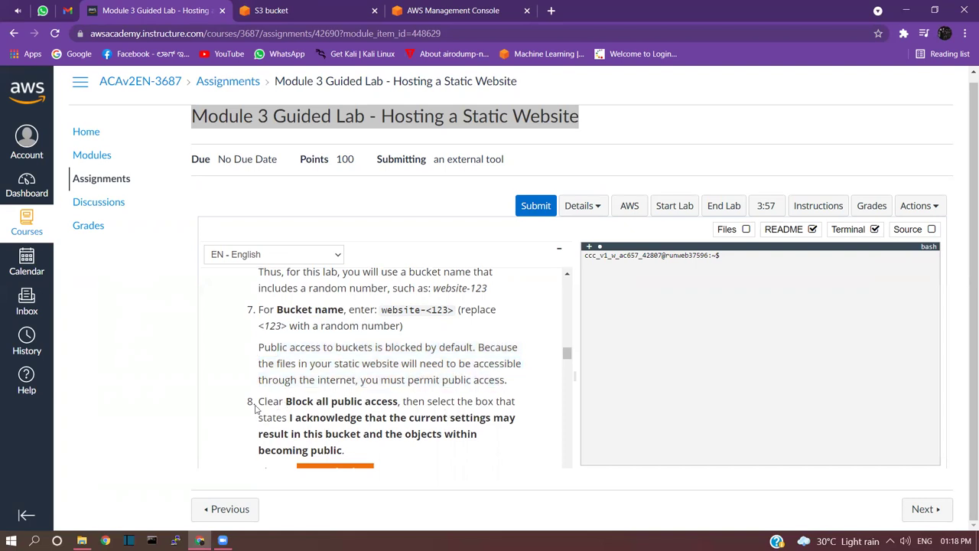
left_click_drag(260, 401, 476, 433)
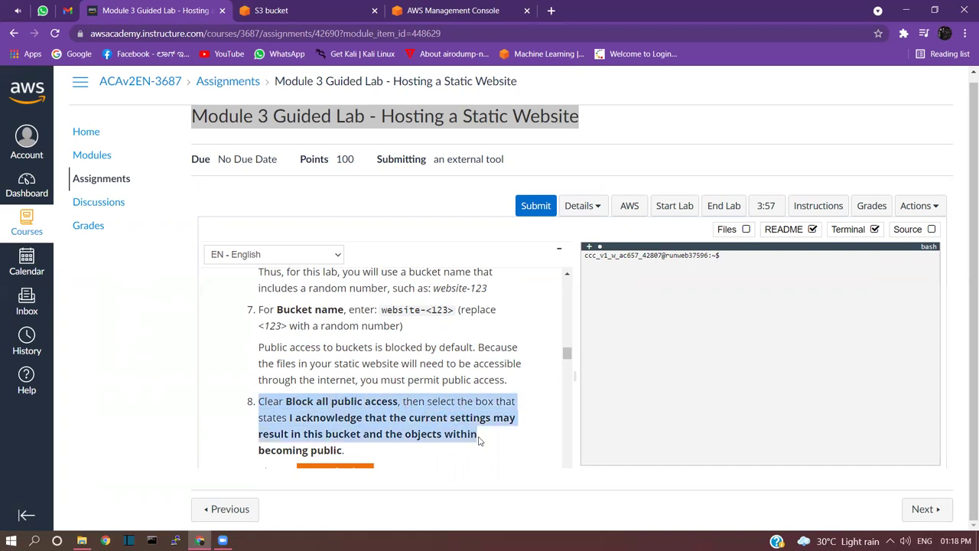
left_click(289, 8)
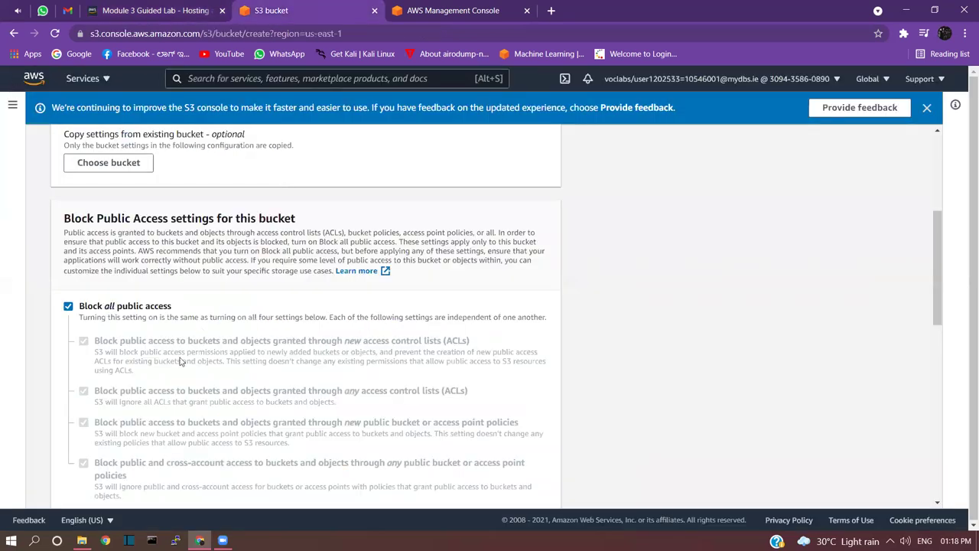
left_click(68, 306)
scroll(103, 360, "down", 3)
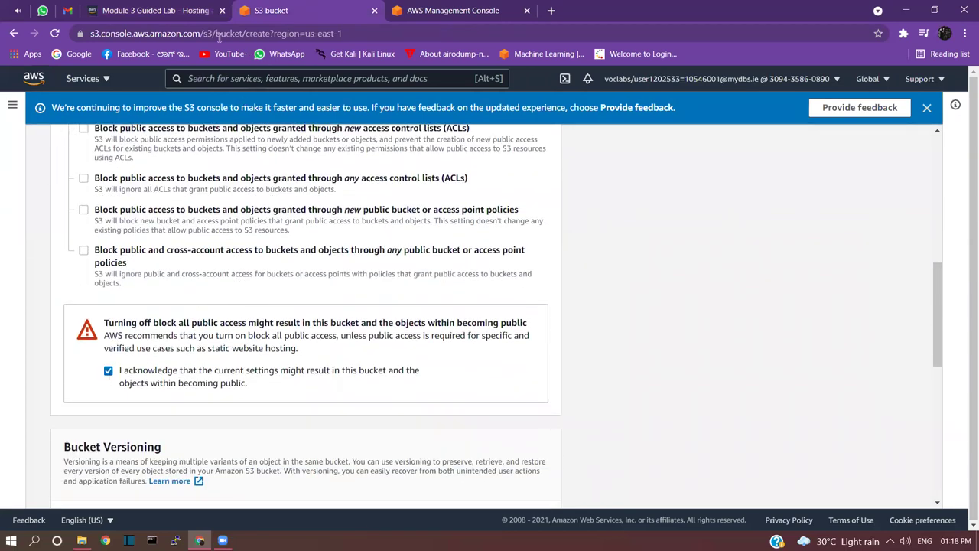
- Create the bucket website-25635892, leaving the versioning, tag and encryption settings at their defaults
scroll(344, 293, "down", 6)
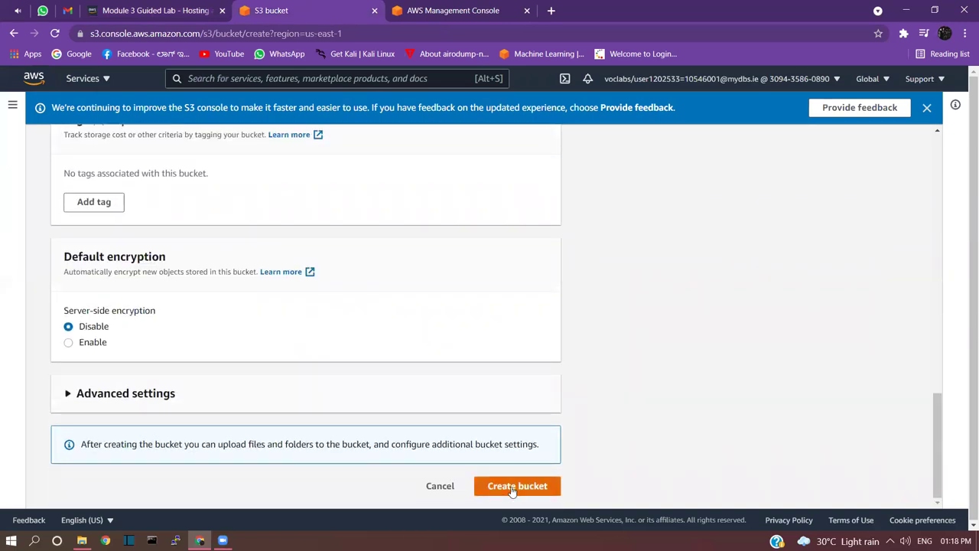
left_click(511, 489)
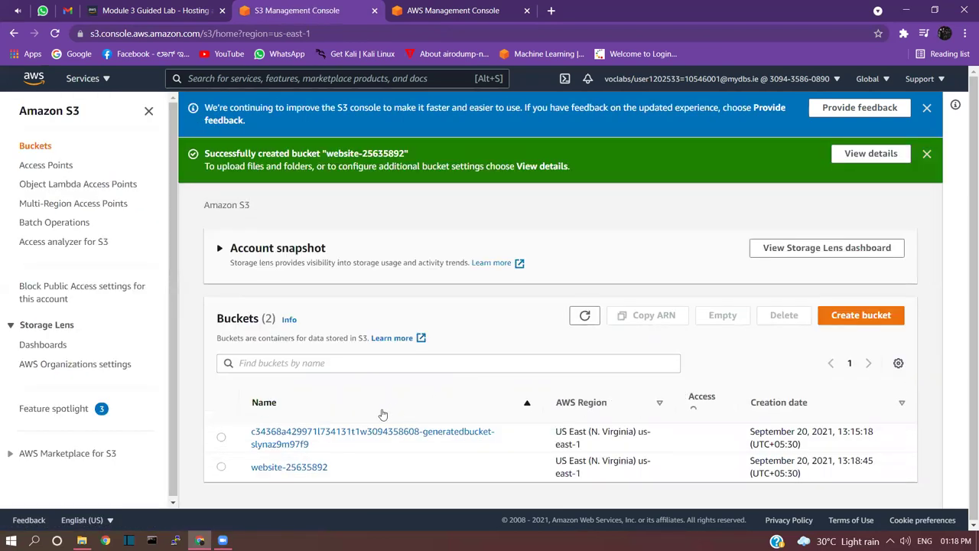
left_click_drag(244, 457, 348, 459)
left_click(330, 483)
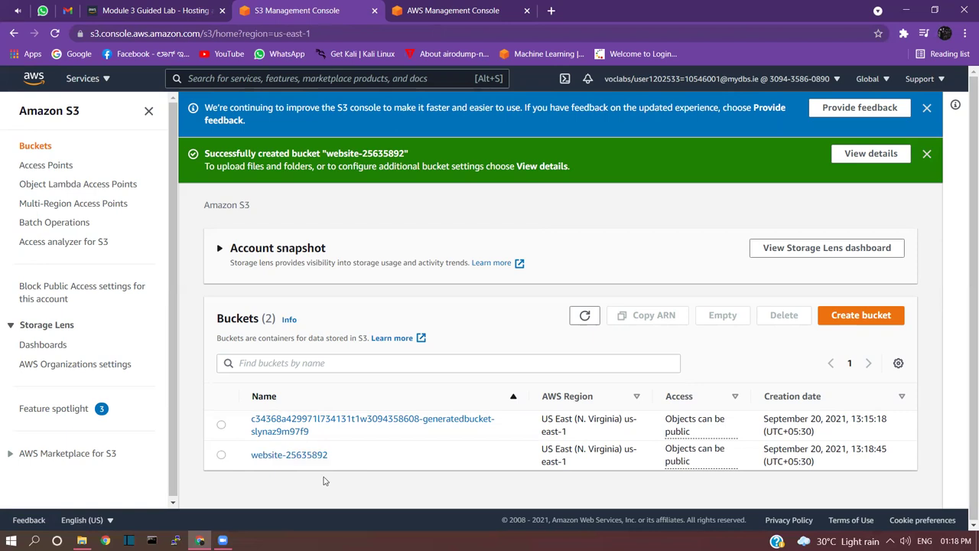
- Read the lab instructions from step 9 onward on tagging the bucket and configuring static website hosting, returning to steps 10 to 13
left_click(137, 15)
scroll(351, 383, "down", 3)
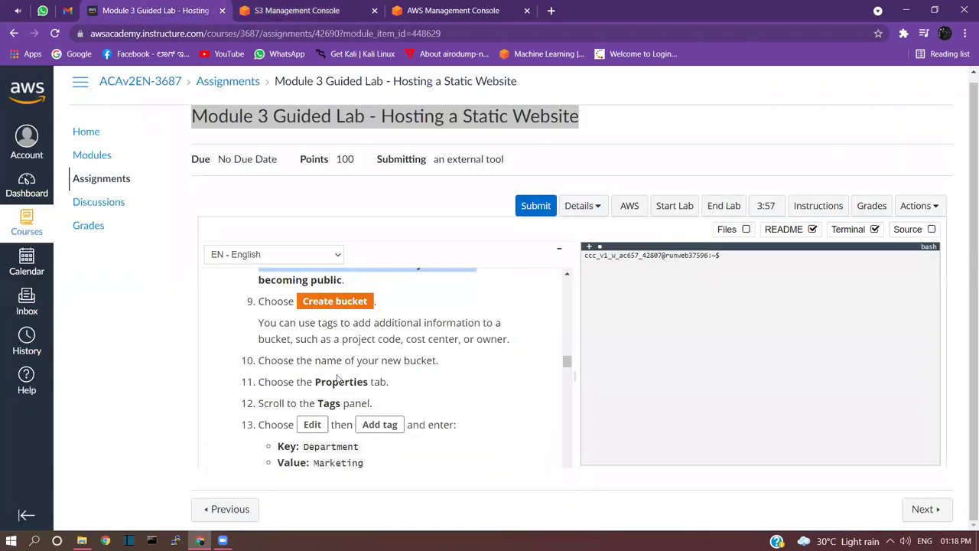
scroll(263, 366, "down", 1)
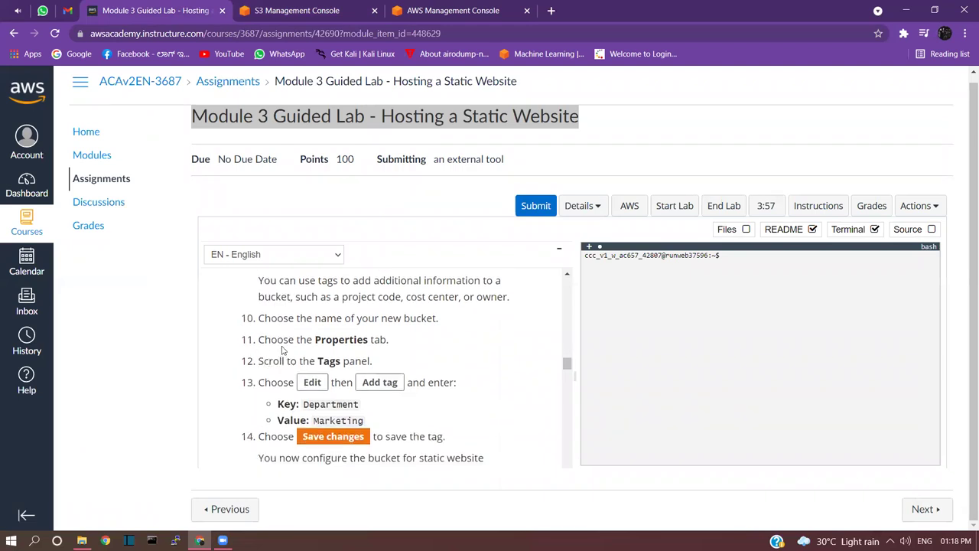
left_click_drag(258, 322, 601, 482)
scroll(454, 350, "up", 4)
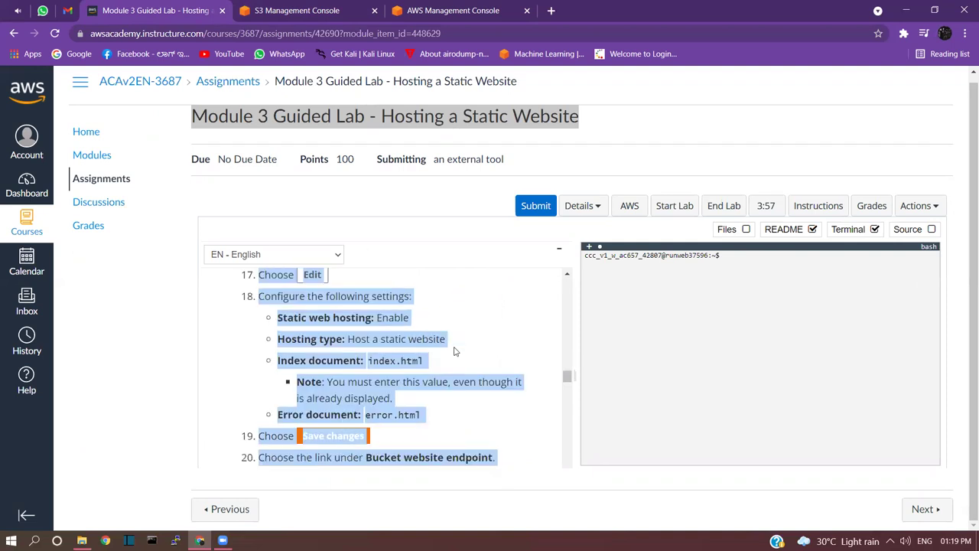
left_click(475, 354)
scroll(302, 391, "up", 2)
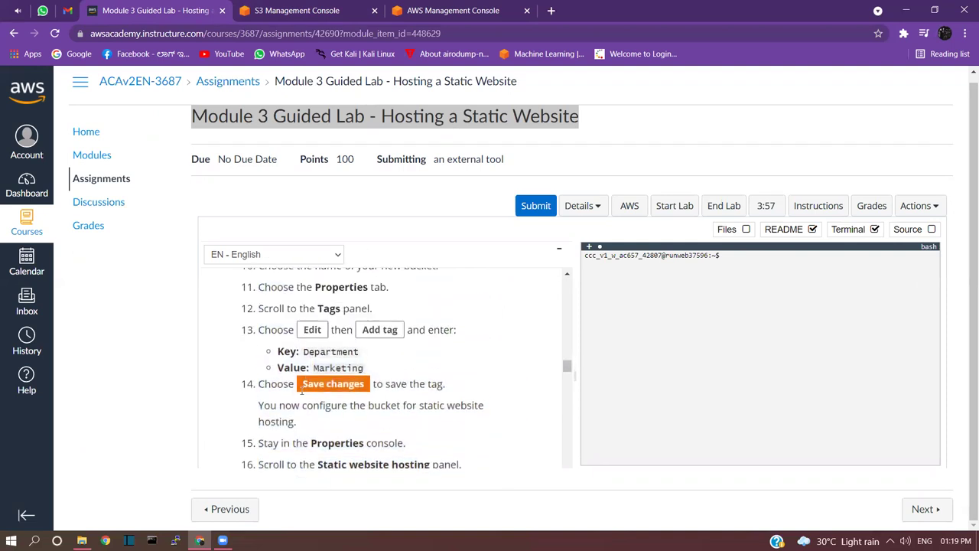
scroll(258, 378, "up", 10)
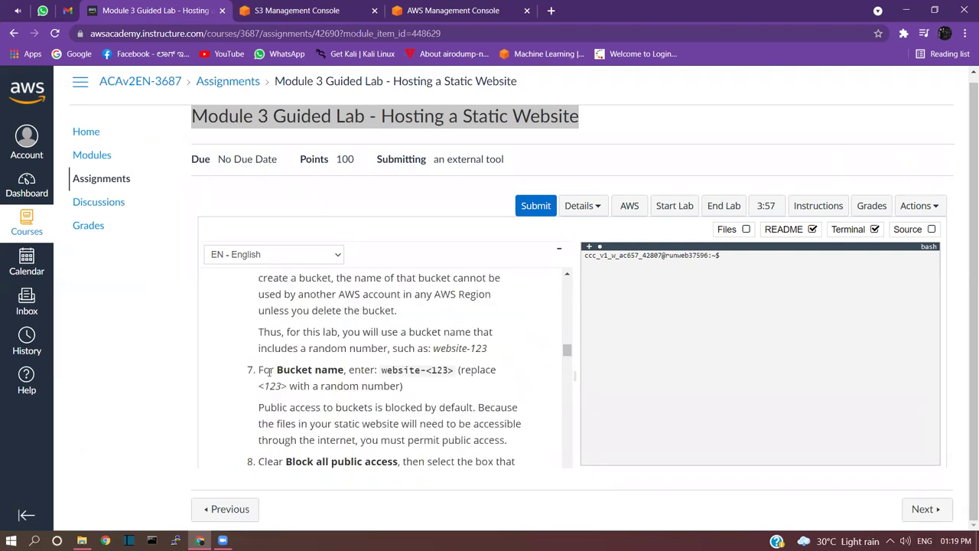
scroll(275, 375, "down", 3)
scroll(289, 371, "down", 3)
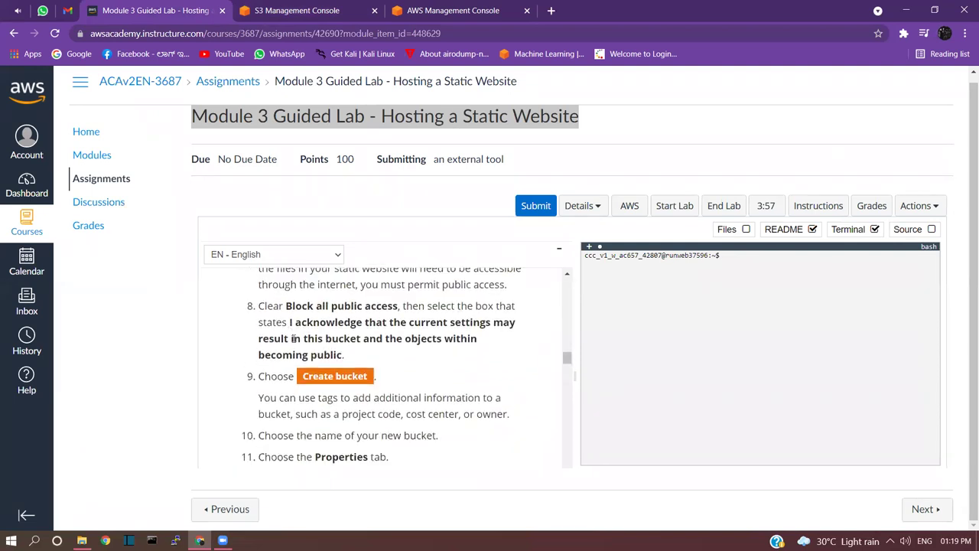
scroll(287, 360, "down", 3)
left_click_drag(260, 306, 444, 316)
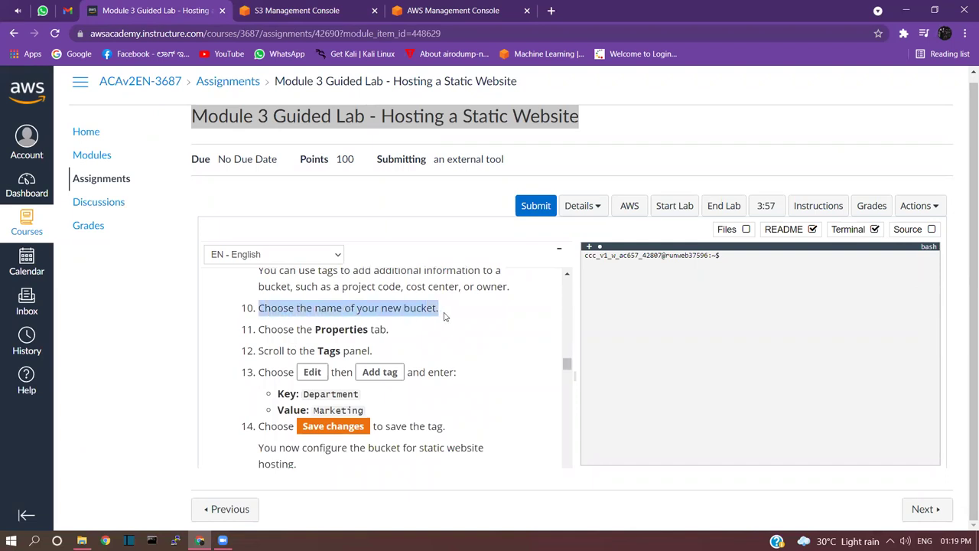
left_click_drag(264, 330, 386, 341)
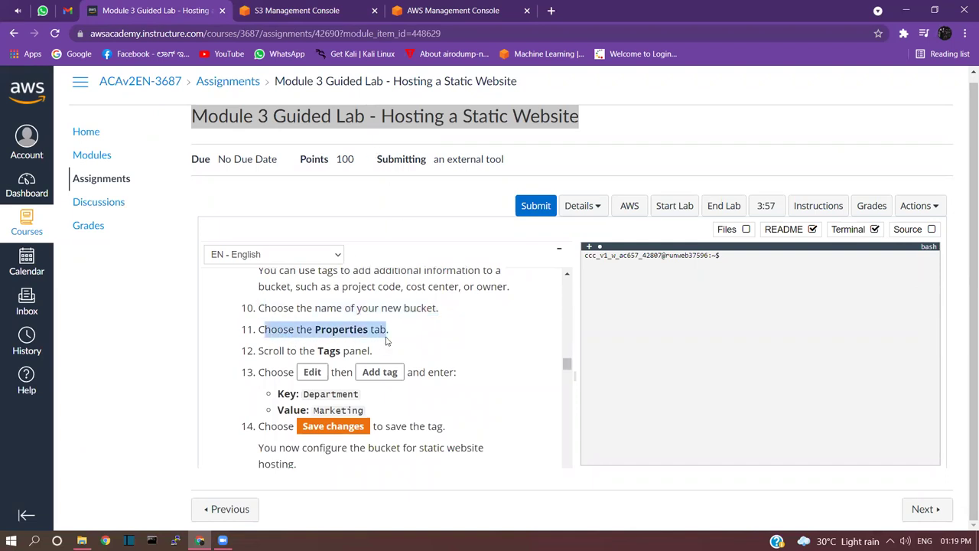
left_click_drag(279, 363, 380, 349)
- Copy the tag key Department from step 13 of the lab instructions
double_click(335, 398)
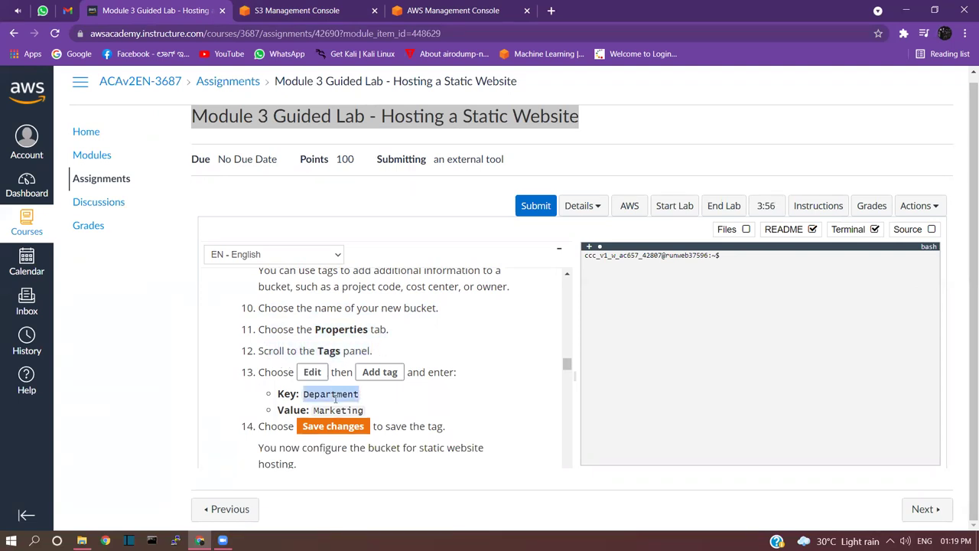
right_click(334, 397)
left_click(352, 408)
- Open the properties of the bucket website-25635892 in the S3 console and locate its Tags section
key("ctrl+Tab")
left_click(232, 458)
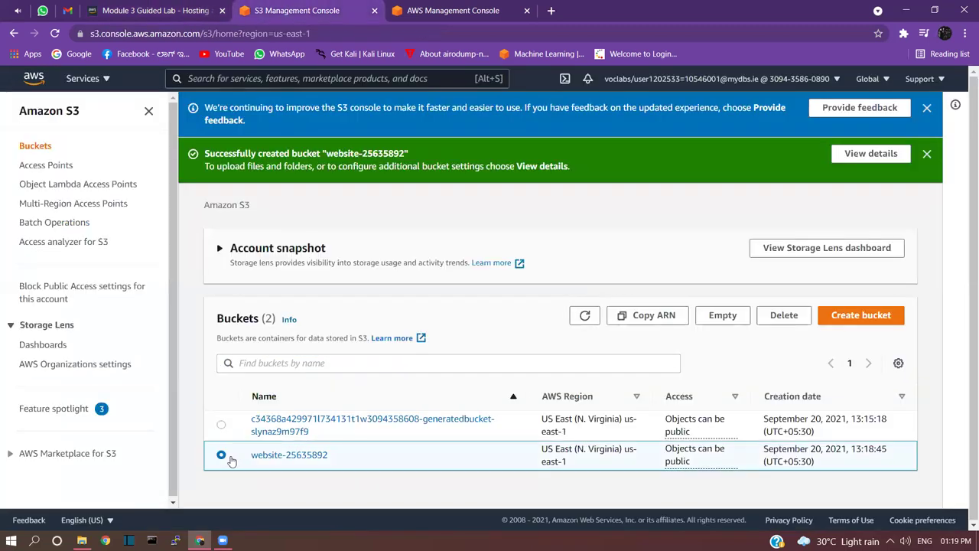
left_click(267, 455)
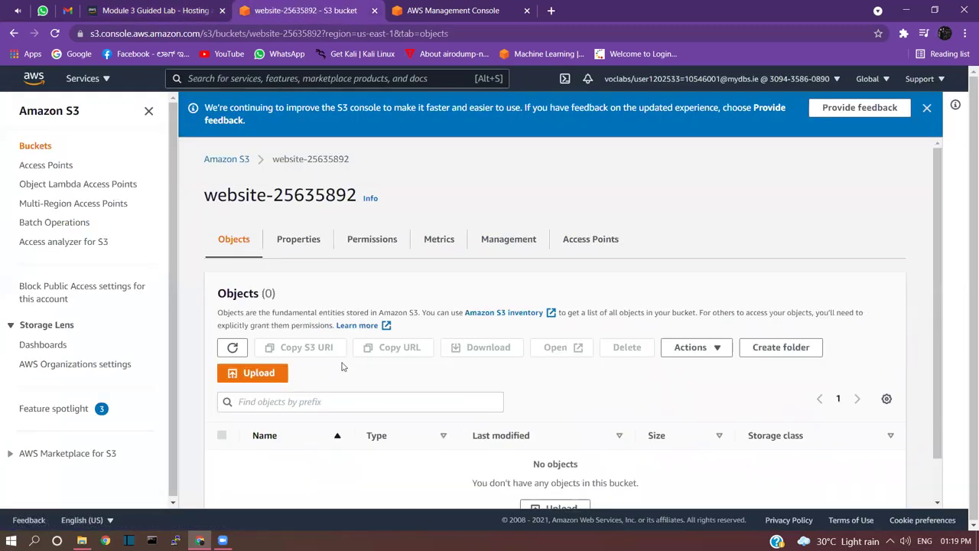
left_click(306, 241)
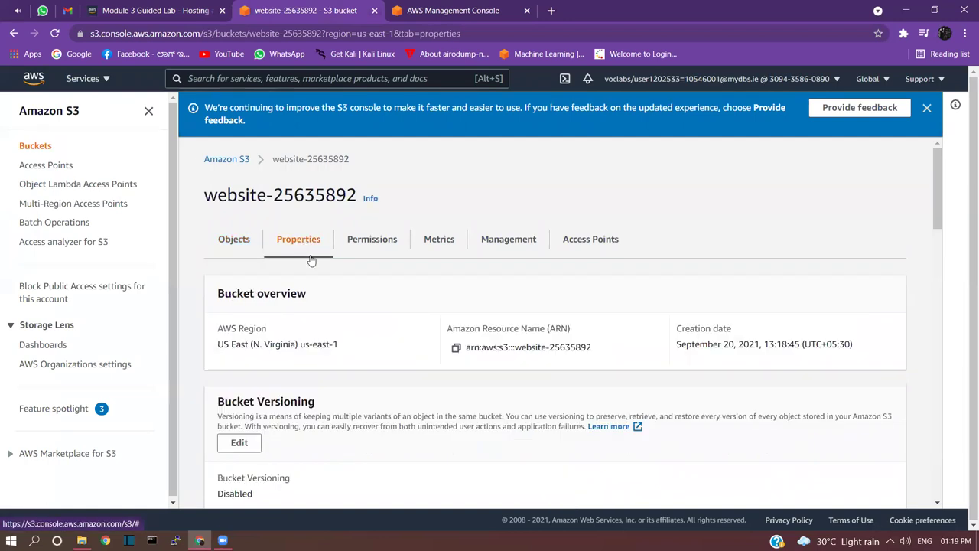
scroll(332, 331, "down", 2)
scroll(332, 331, "down", 3)
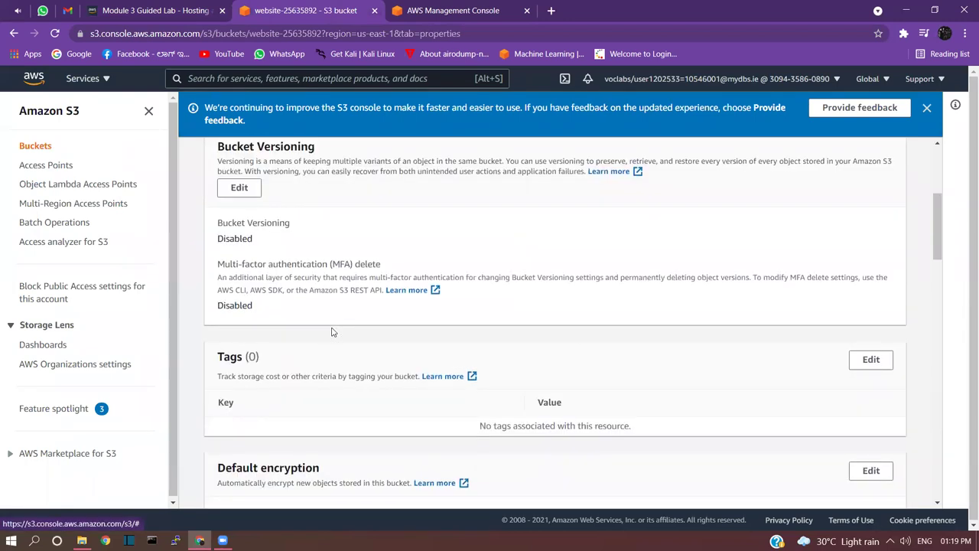
left_click_drag(218, 277, 280, 281)
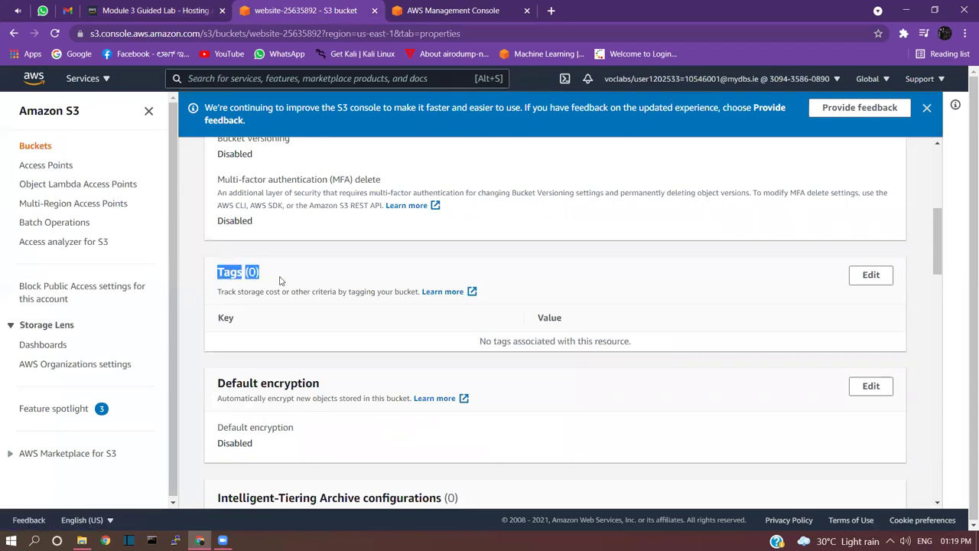
- Start editing the bucket's tags and add a new tag with the key Department
left_click(870, 275)
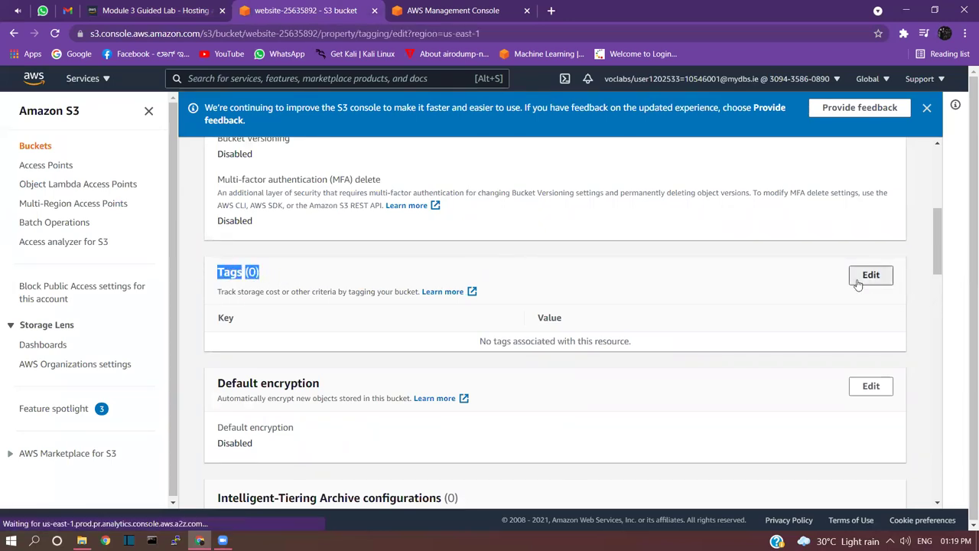
left_click(252, 324)
left_click(266, 313)
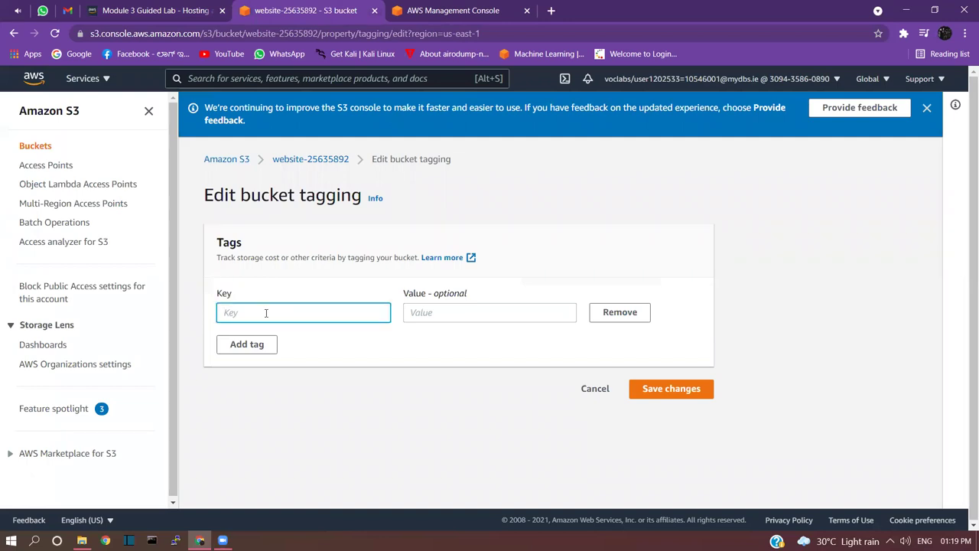
type("Department")
- Copy Marketing from the lab instructions, enter it as the Department tag's value, and save the bucket tags
left_click(167, 10)
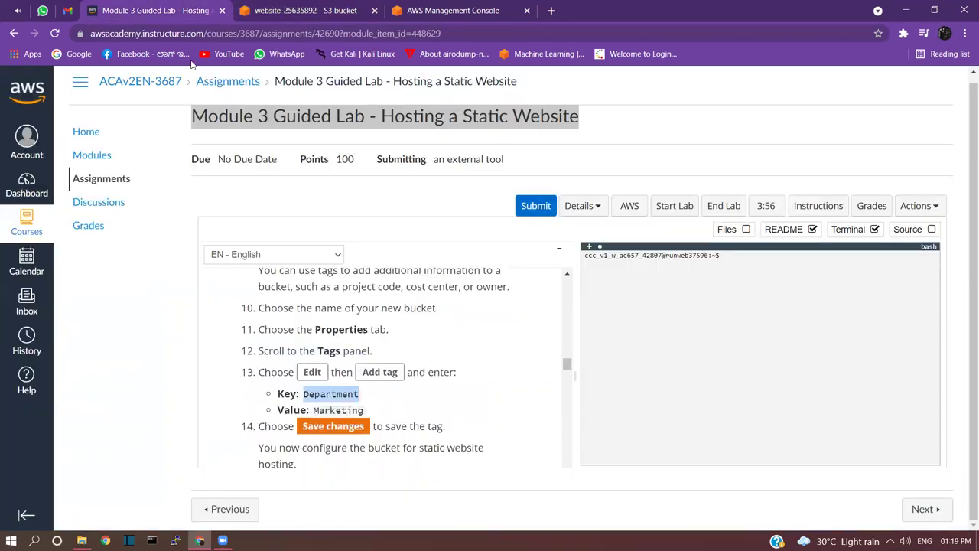
double_click(344, 413)
right_click(344, 413)
left_click(364, 423)
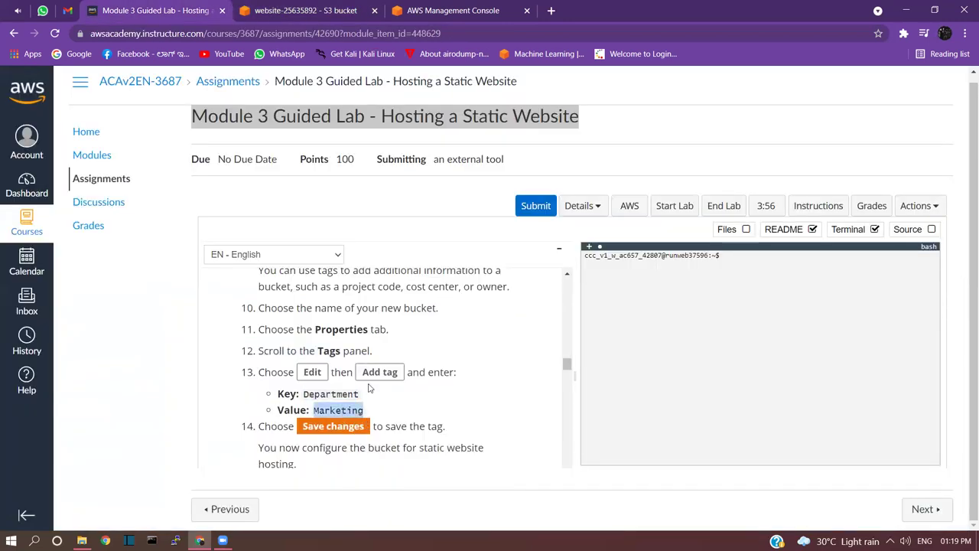
left_click(294, 12)
left_click(457, 309)
key("ctrl+v")
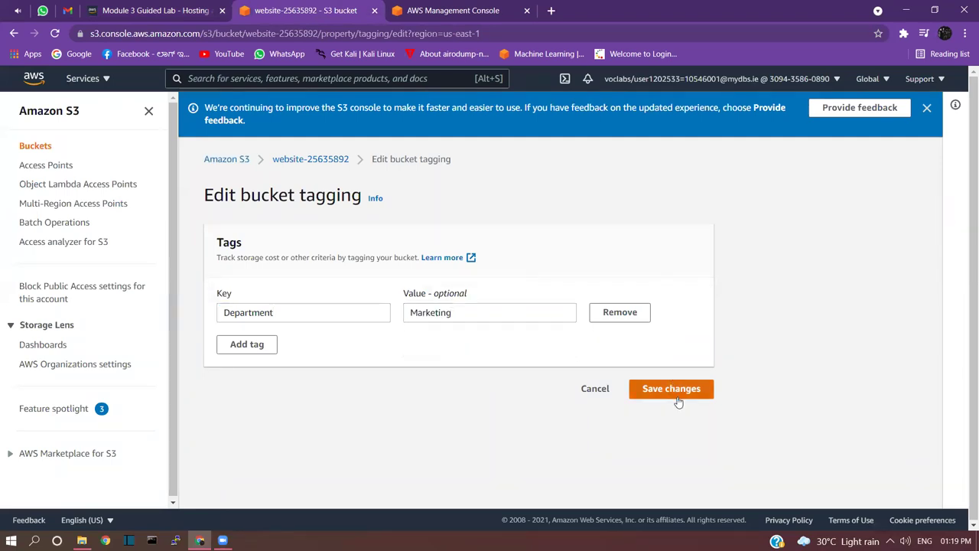
left_click(676, 399)
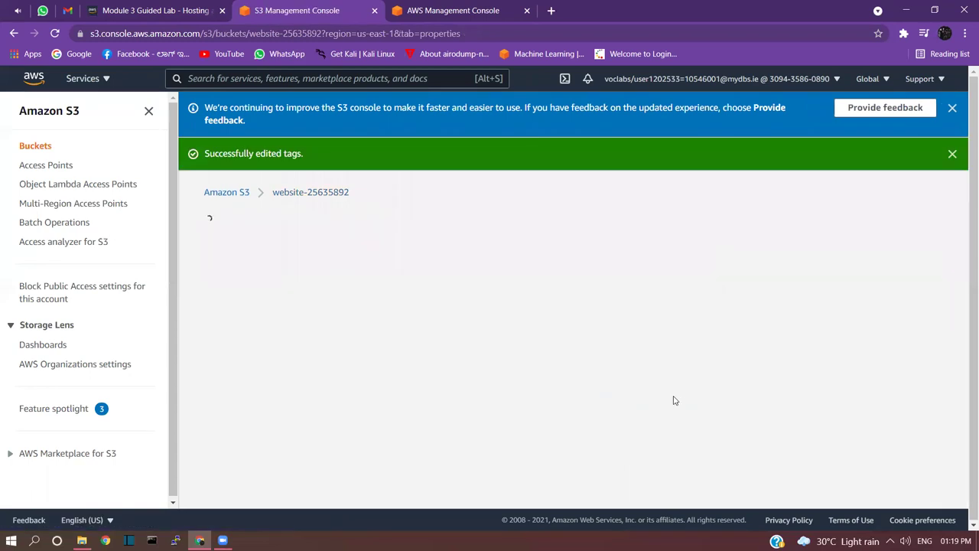
- Read lab steps 15 to 18 on the bucket's static website hosting settings, including the hosting type and index document
left_click(162, 12)
scroll(346, 393, "down", 1)
scroll(352, 386, "down", 1)
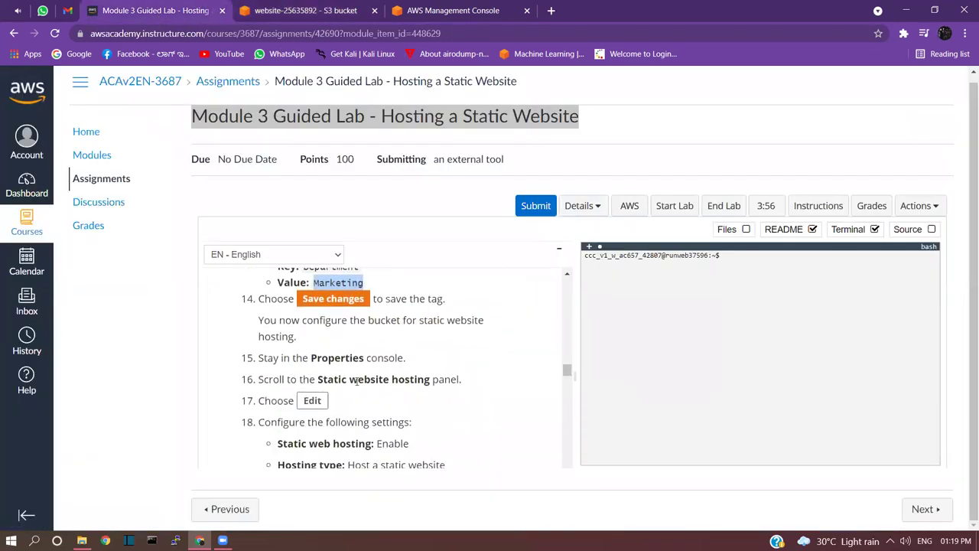
scroll(357, 381, "down", 1)
scroll(360, 361, "up", 1)
left_click_drag(272, 320, 361, 334)
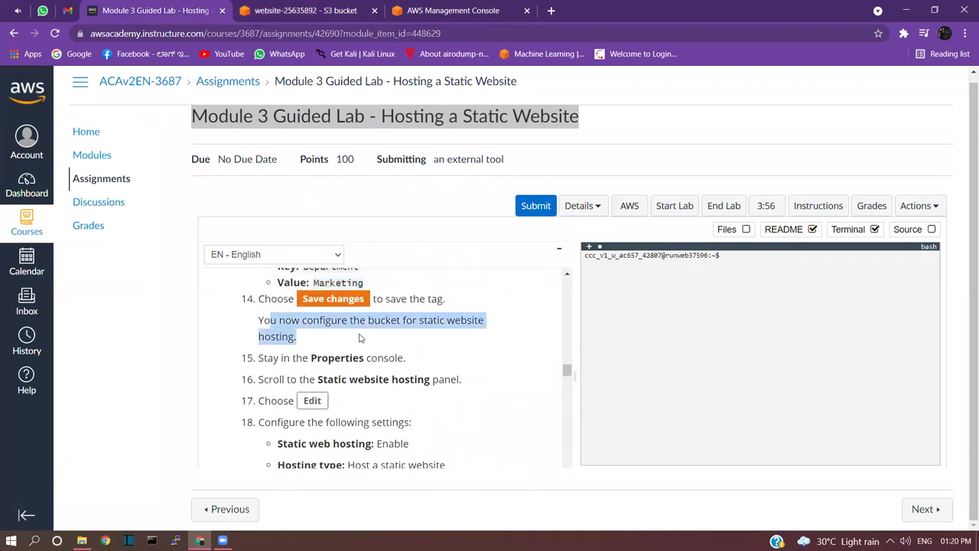
left_click_drag(322, 360, 424, 380)
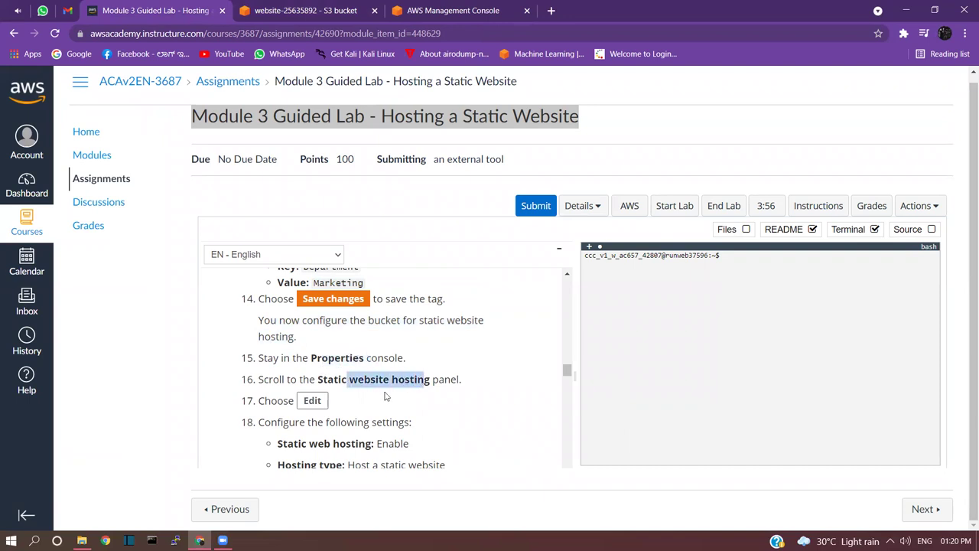
scroll(385, 396, "down", 1)
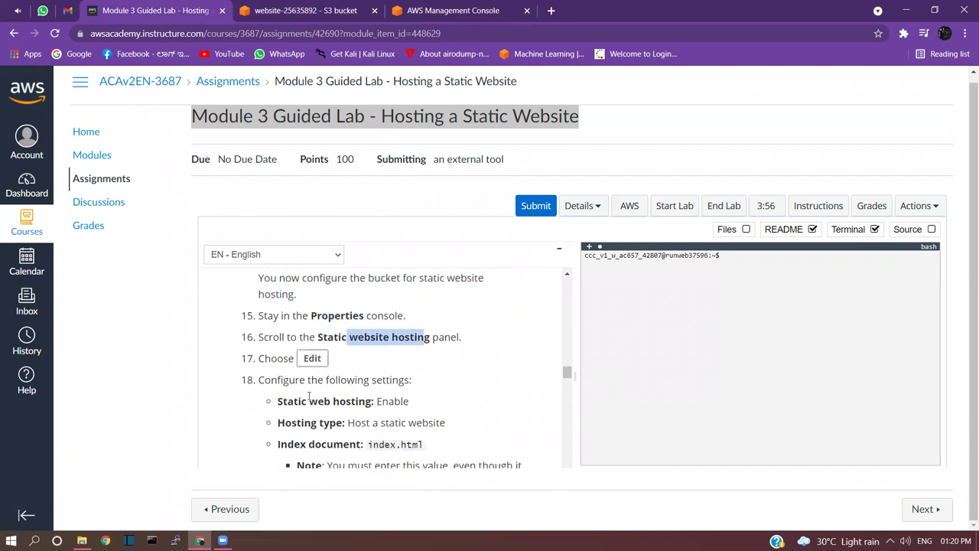
left_click_drag(278, 386, 413, 404)
scroll(413, 404, "down", 2)
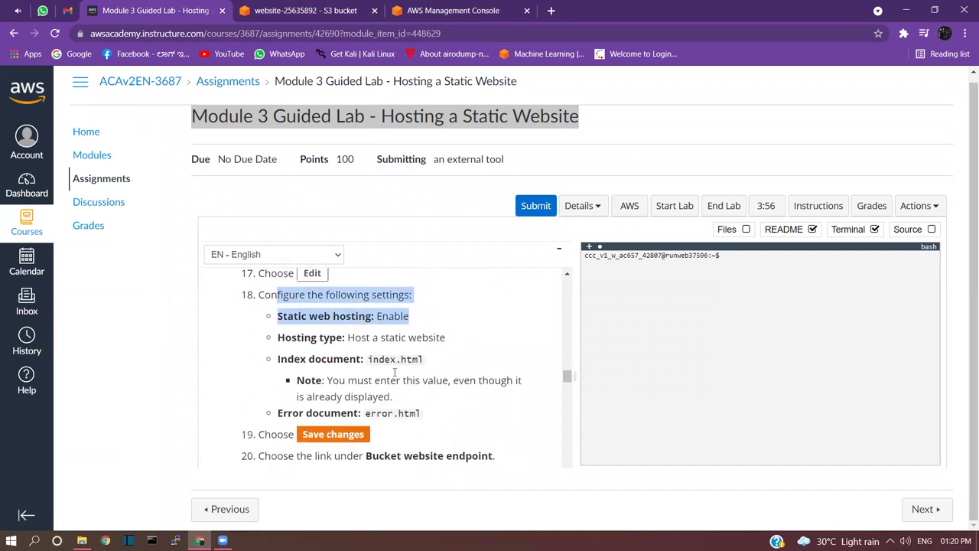
left_click(351, 341)
left_click_drag(350, 342, 459, 348)
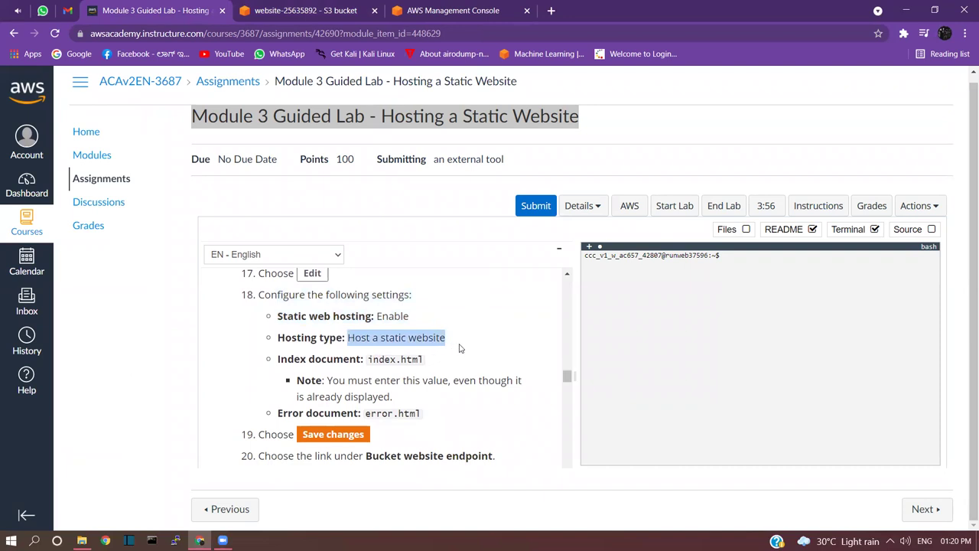
- Copy the index document name index.html from step 18 of the lab instructions and return to the bucket's properties
left_click_drag(369, 361, 422, 361)
right_click(417, 359)
left_click(459, 370)
left_click(282, 9)
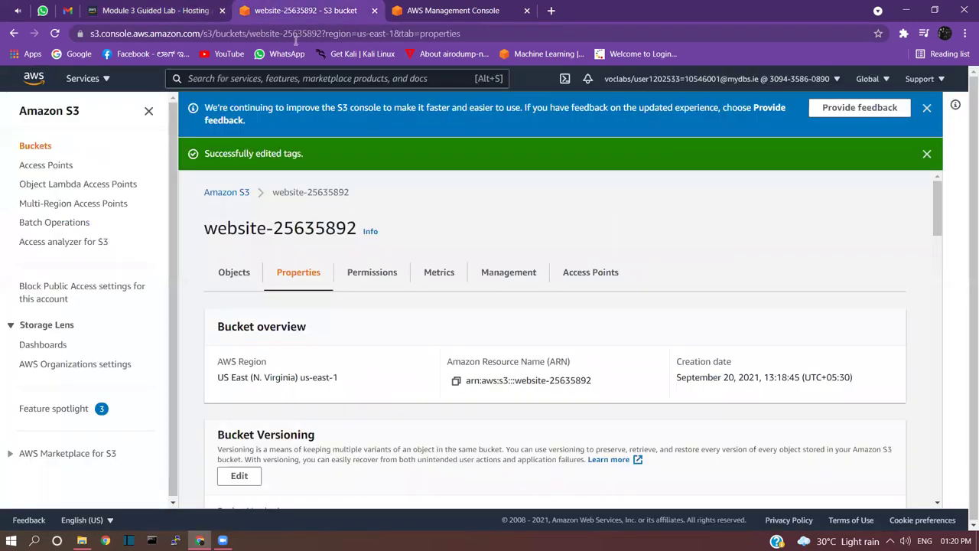
- Edit the bucket's static website hosting settings, enabling hosting with the hosting type Host a static website
scroll(372, 352, "down", 4)
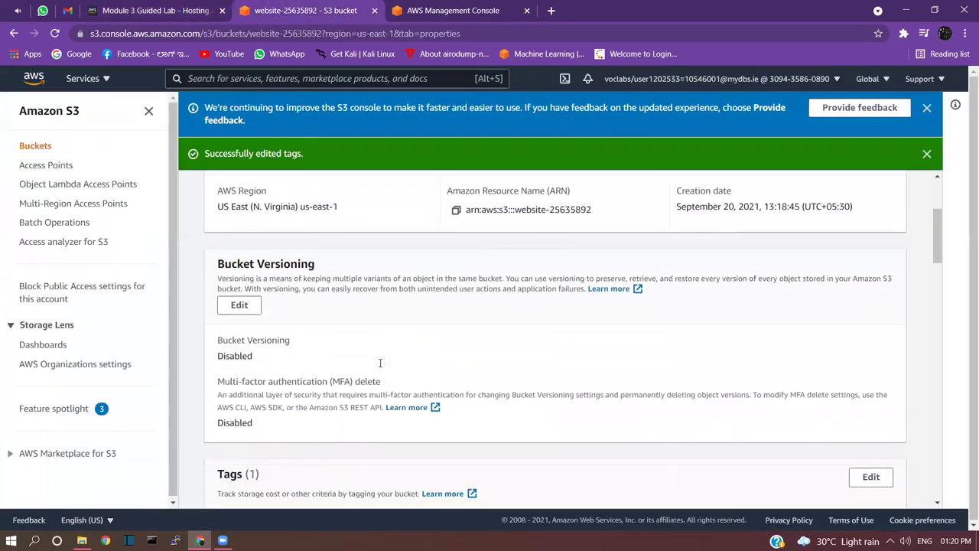
scroll(384, 361, "down", 5)
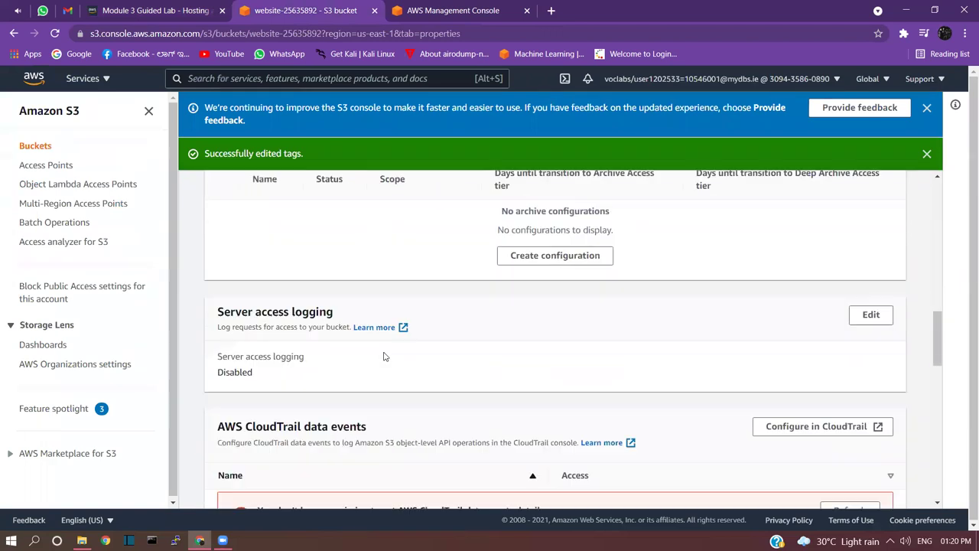
scroll(385, 357, "down", 8)
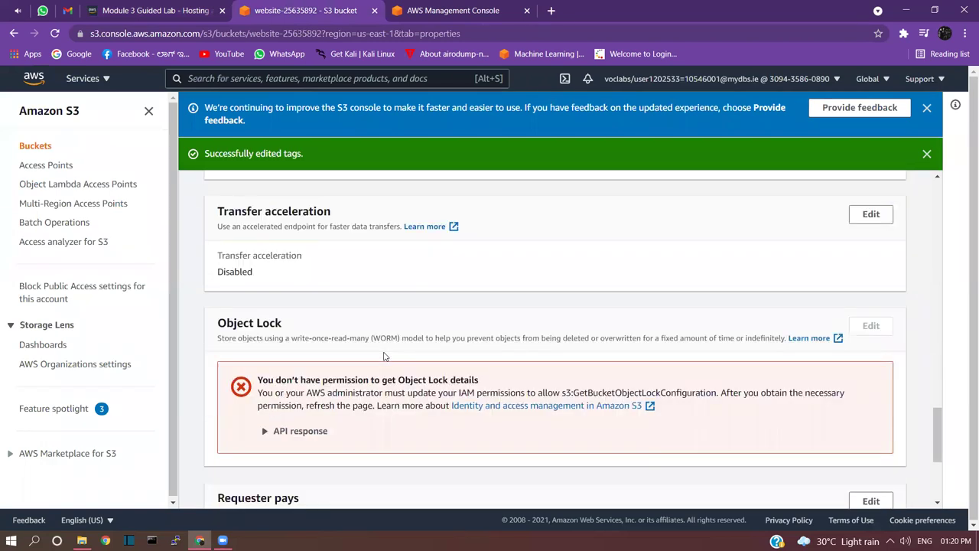
left_click(870, 400)
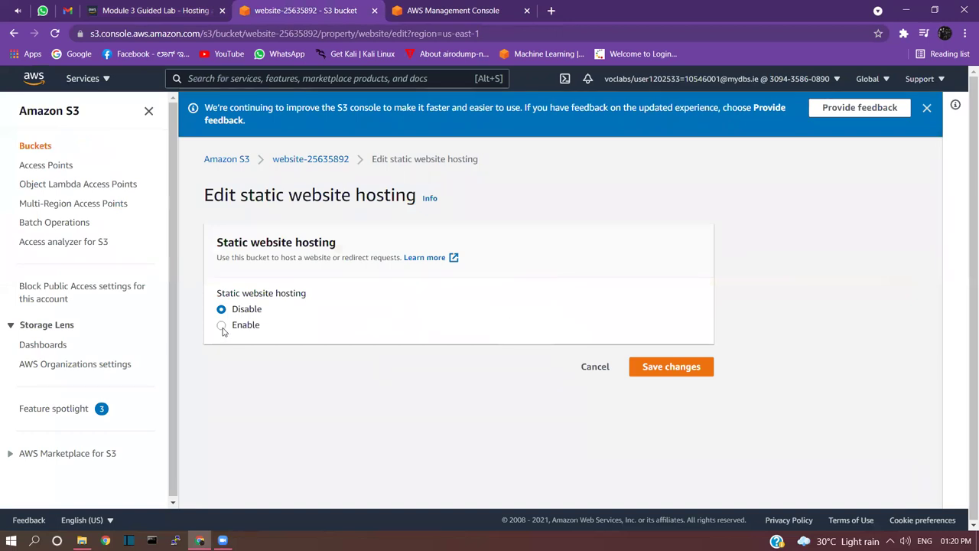
left_click(221, 326)
scroll(233, 252, "down", 3)
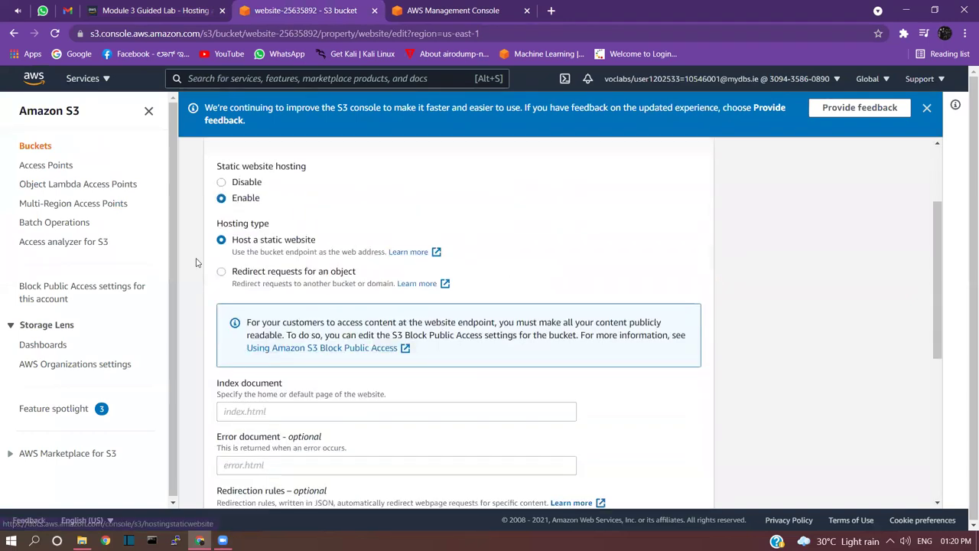
left_click_drag(232, 239, 318, 251)
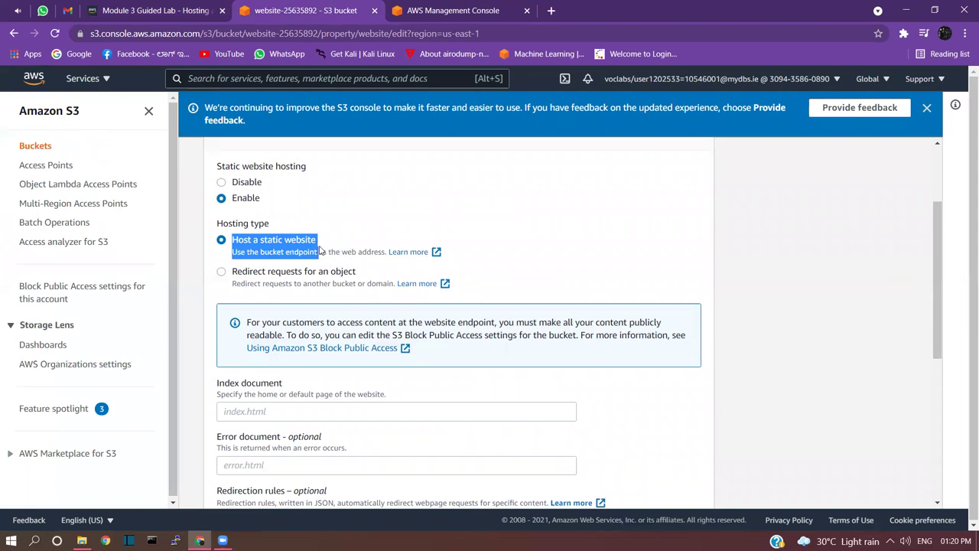
- Check the index document value in lab step 18 and enter index.html as the bucket's index document
scroll(321, 317, "down", 3)
left_click(269, 241)
left_click_drag(218, 216, 283, 214)
left_click(153, 10)
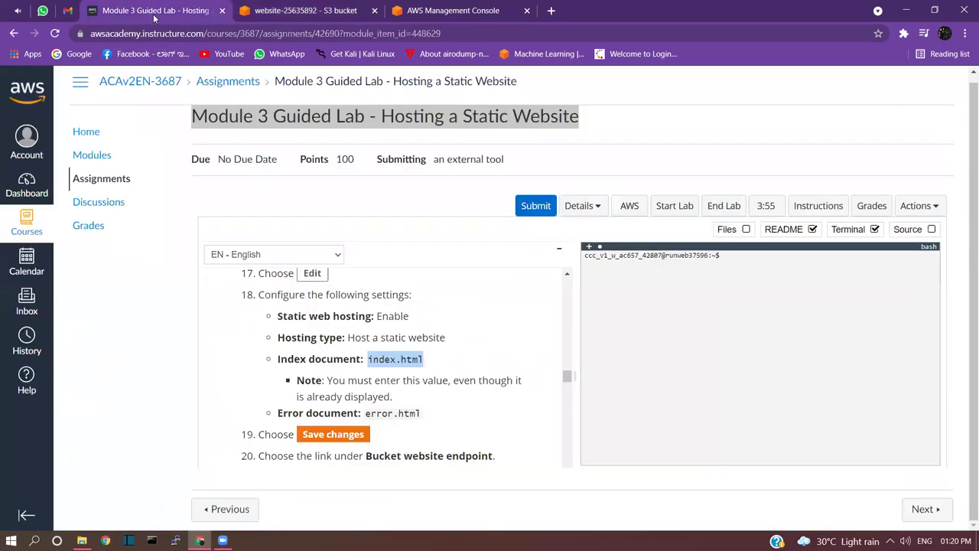
left_click(361, 364)
left_click_drag(277, 359, 434, 361)
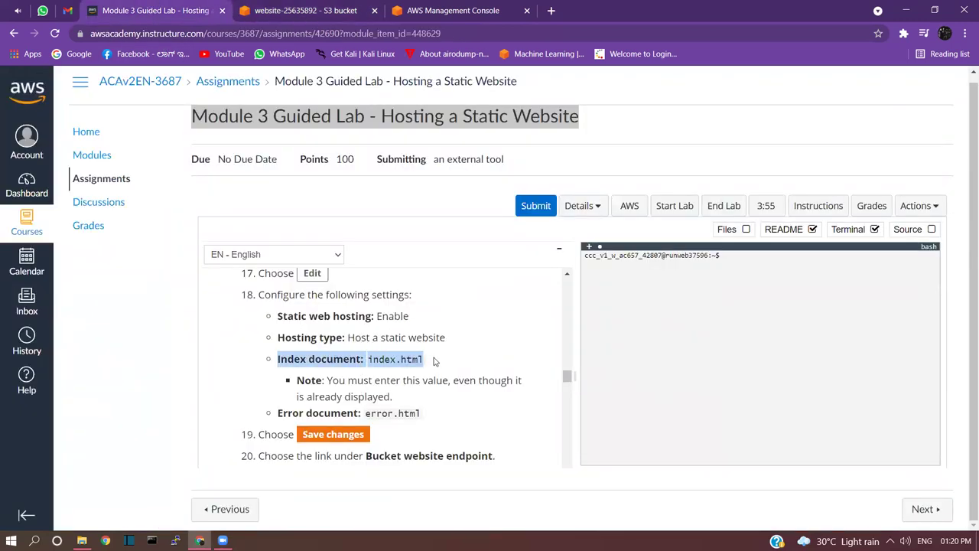
left_click(273, 16)
left_click(320, 241)
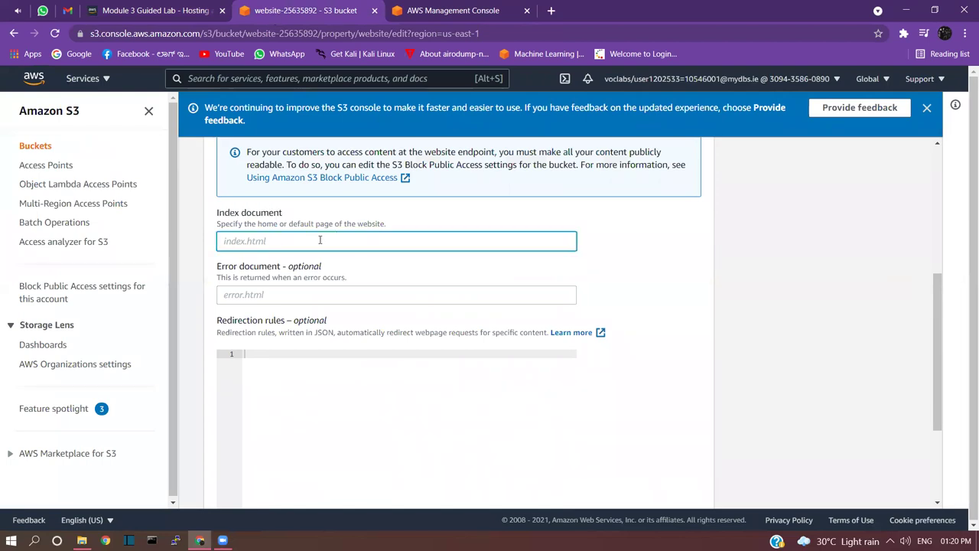
key("ctrl+v")
- Read the index document note in lab step 18 and copy the error document name error.html
left_click(146, 10)
left_click(348, 382)
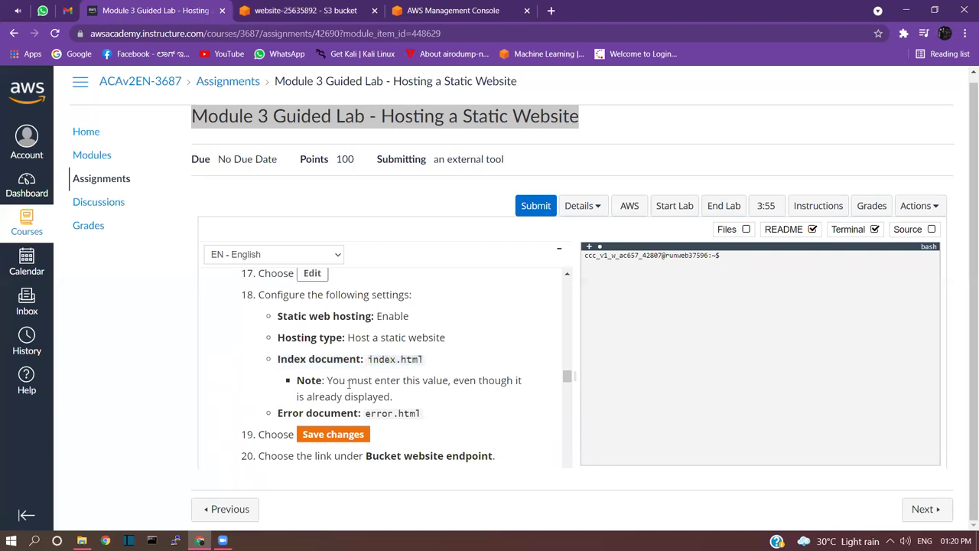
left_click_drag(333, 381, 457, 398)
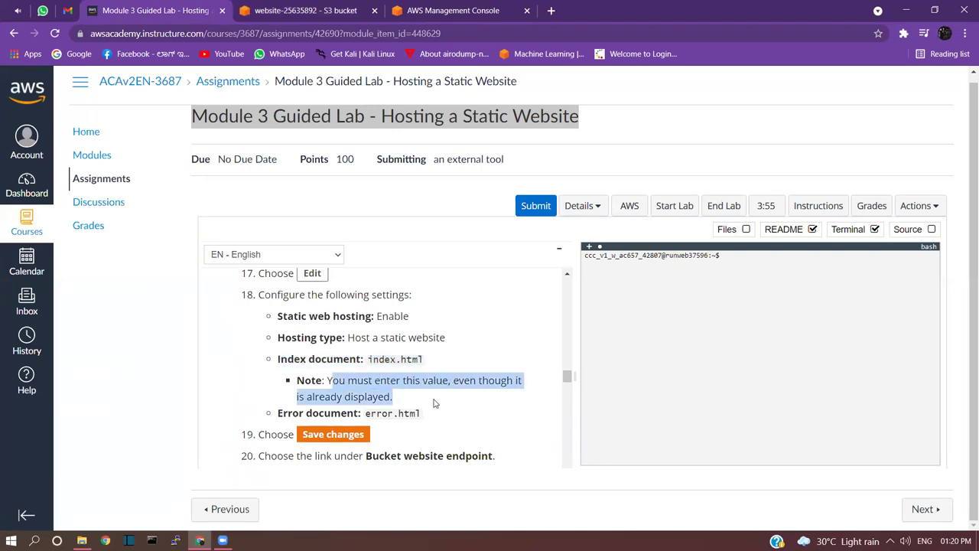
scroll(433, 403, "down", 1)
left_click_drag(279, 331, 426, 337)
key("ctrl+c")
left_click(397, 347)
right_click(414, 331)
left_click(430, 338)
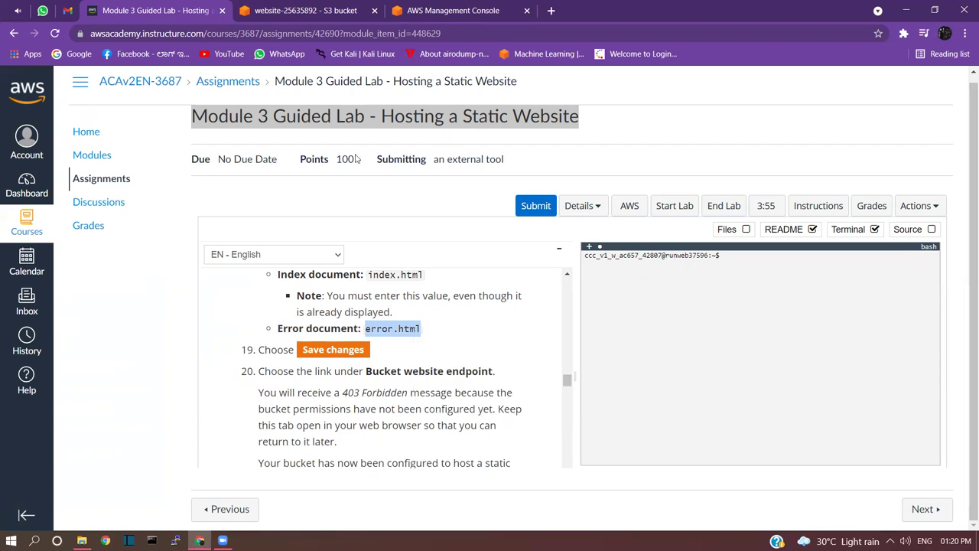
- Enter error.html as the error document and save the static website hosting changes
left_click(302, 10)
left_click(382, 298)
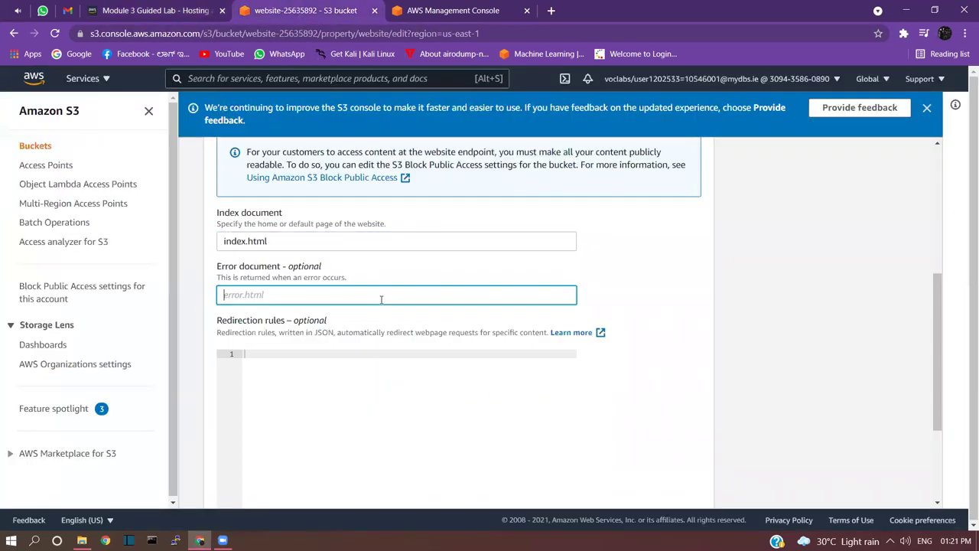
key("ctrl+v")
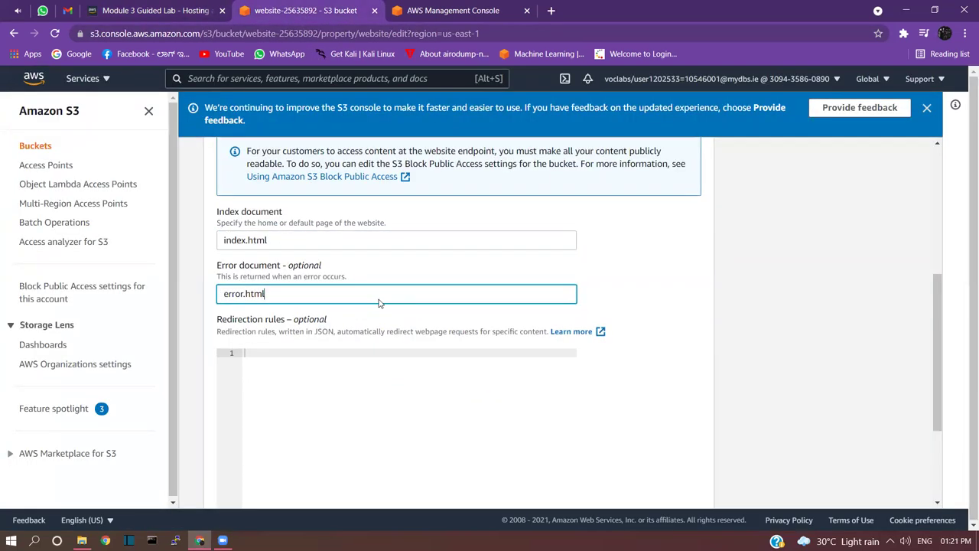
scroll(380, 299, "down", 3)
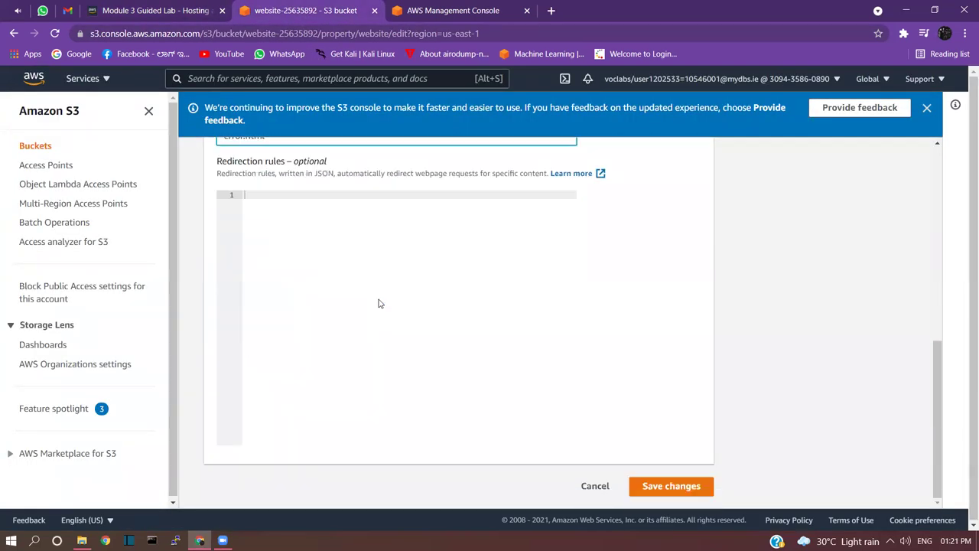
left_click(656, 487)
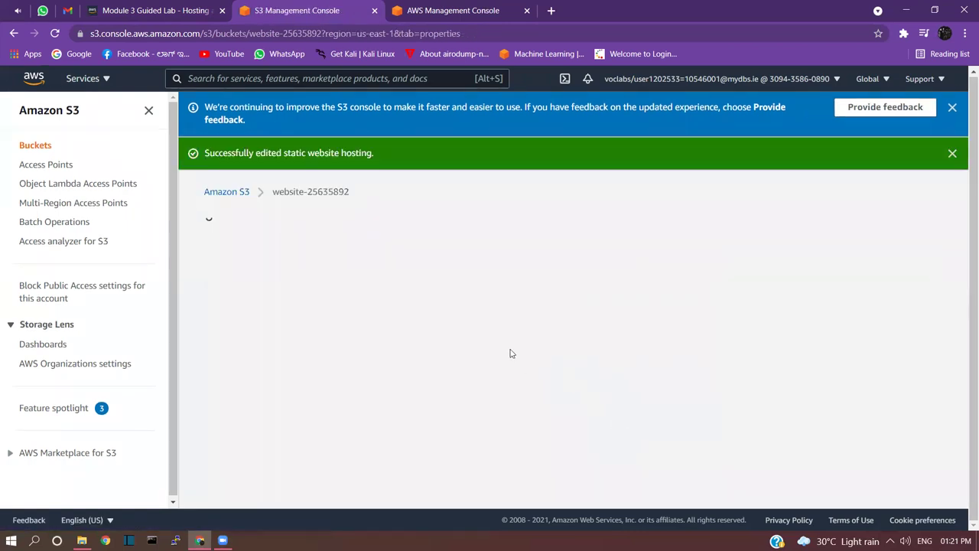
- Return to the lab instructions and read step 20 about the Bucket website endpoint link
left_click(144, 10)
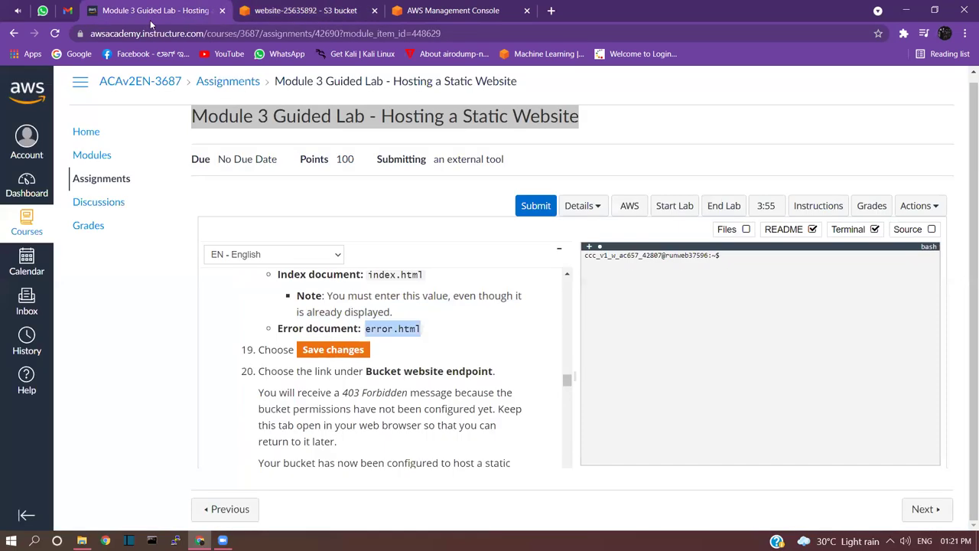
scroll(420, 371, "down", 1)
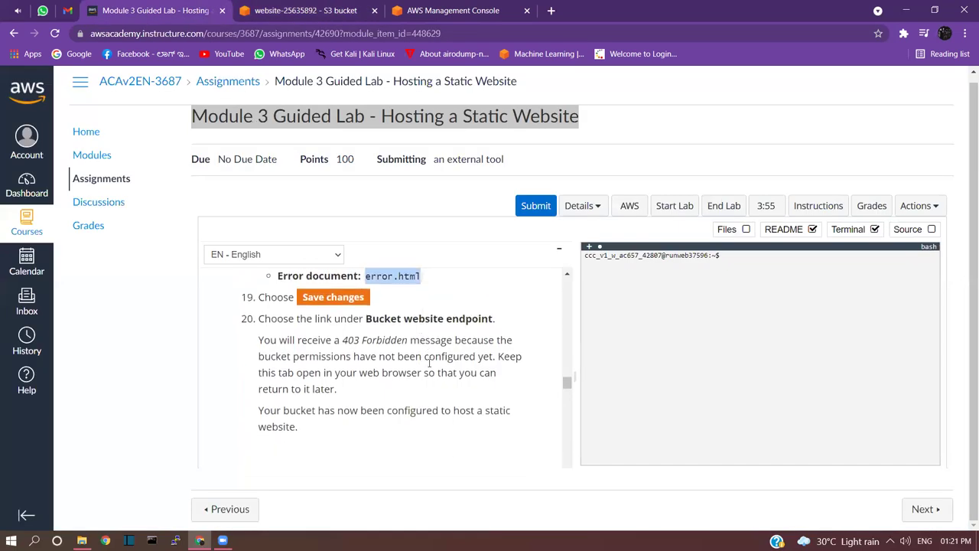
scroll(430, 364, "down", 1)
scroll(432, 355, "up", 1)
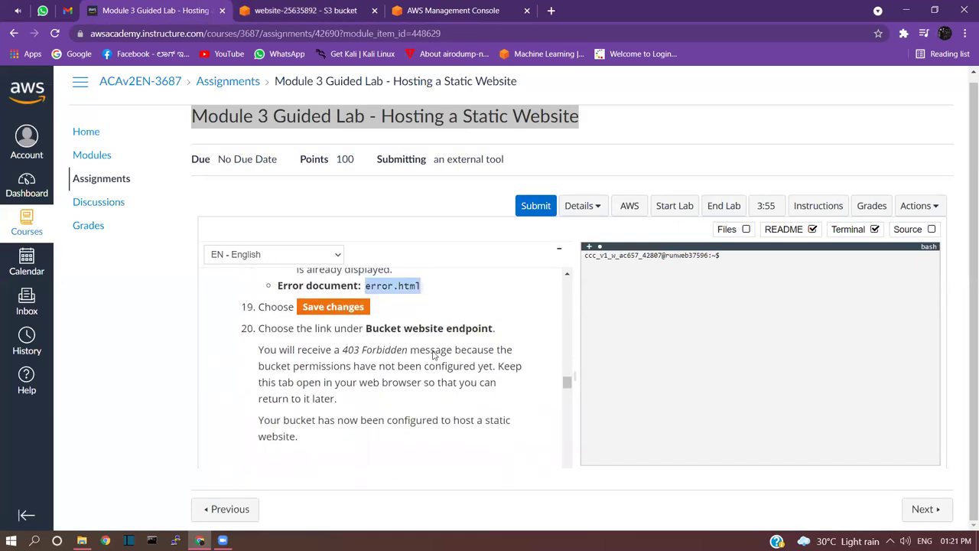
scroll(405, 343, "down", 2)
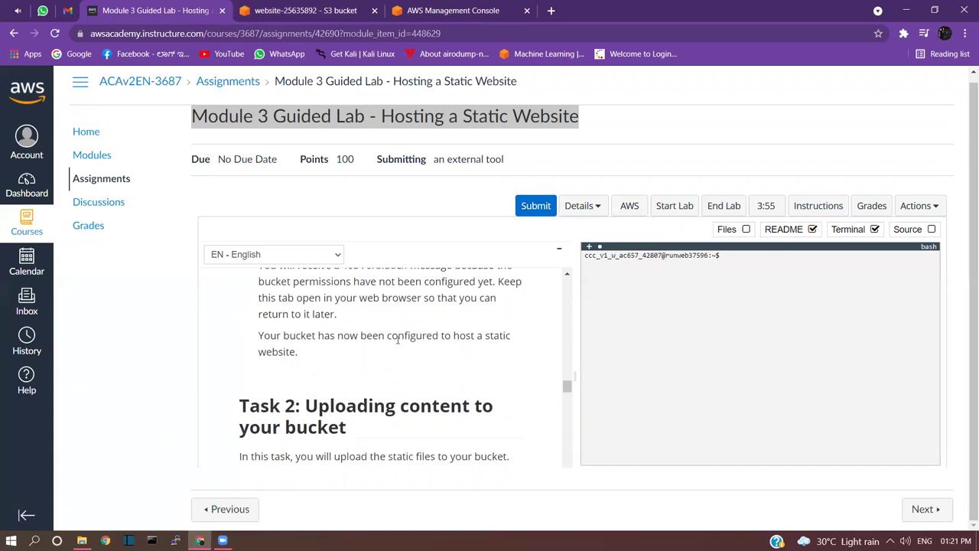
scroll(398, 339, "up", 3)
left_click_drag(267, 371, 501, 380)
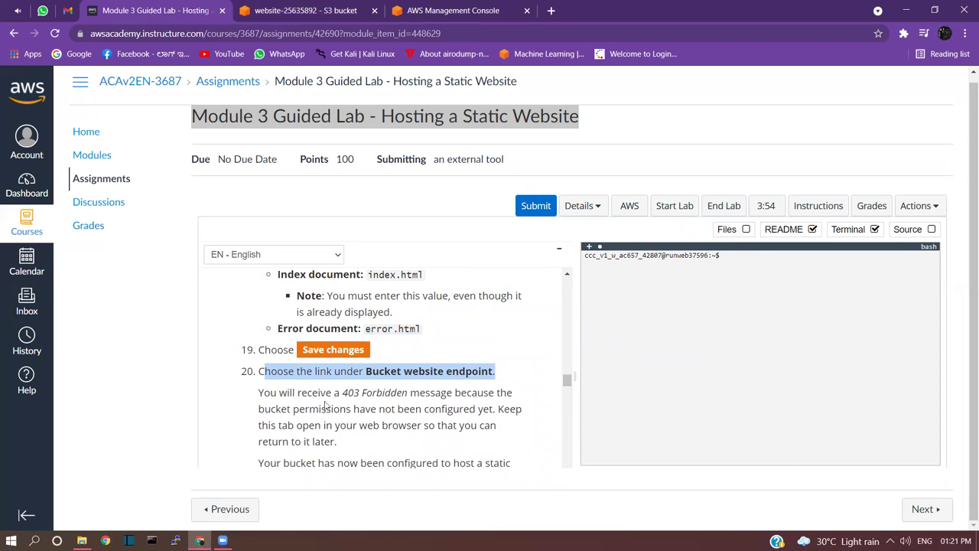
- Open the bucket website endpoint link from the static website hosting properties and examine the page it loads
left_click(302, 12)
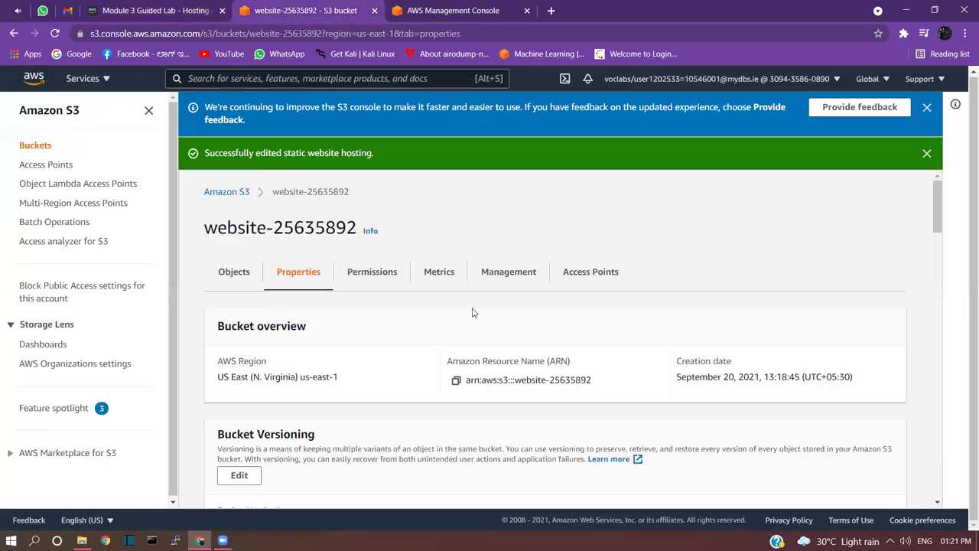
scroll(512, 352, "down", 12)
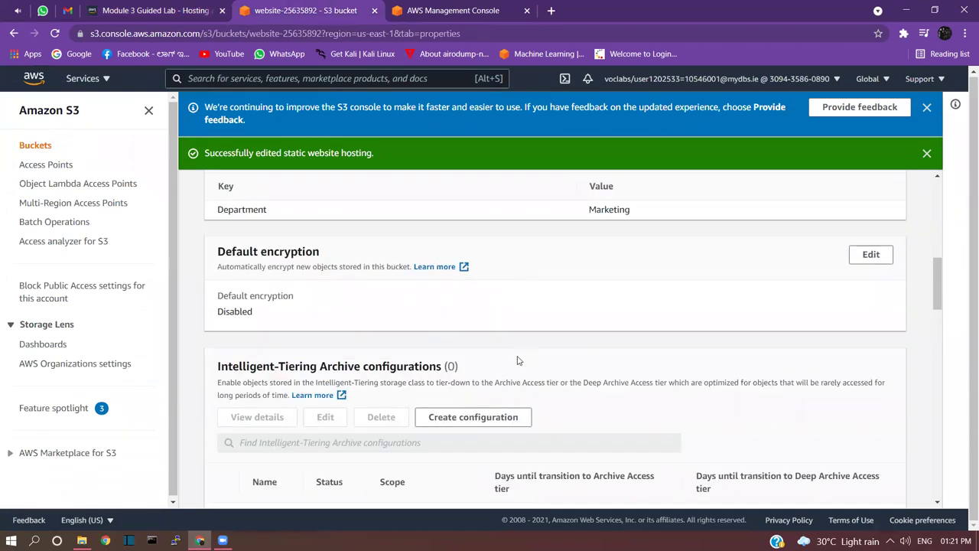
scroll(518, 365, "down", 12)
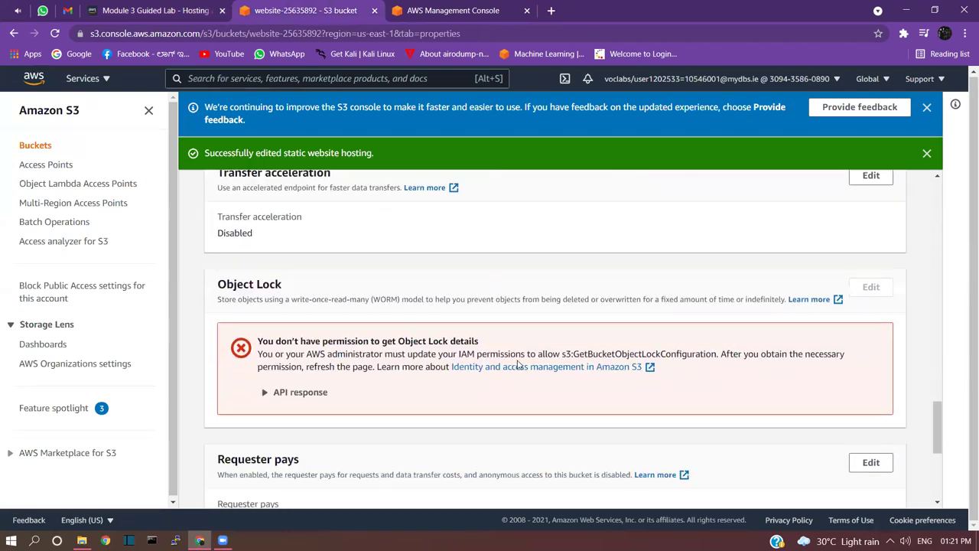
scroll(518, 365, "down", 2)
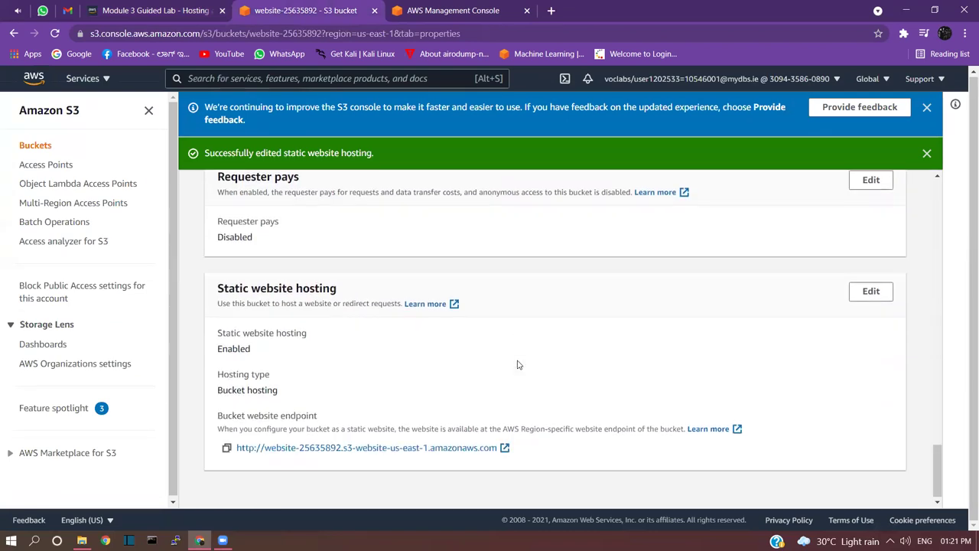
left_click(307, 448)
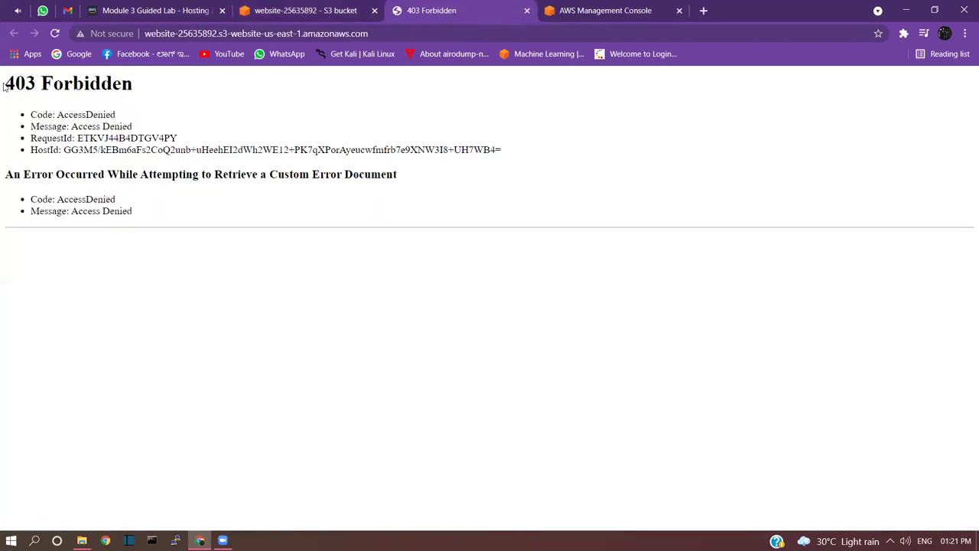
left_click_drag(6, 83, 163, 217)
left_click(210, 292)
- Read the lab's explanation under step 20 about the endpoint page and continue to Task 2, Uploading content to your bucket
left_click(153, 13)
left_click(264, 394)
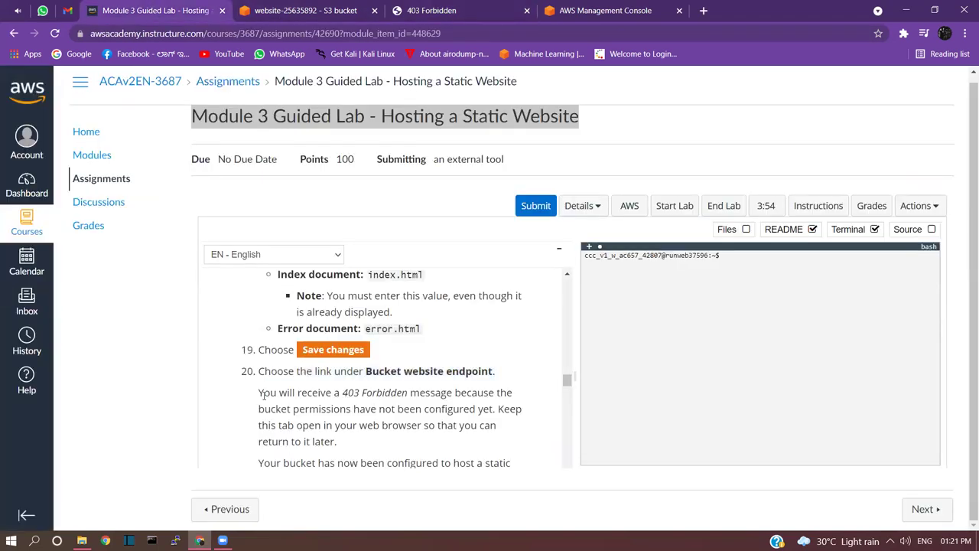
left_click_drag(257, 396, 360, 451)
scroll(361, 451, "down", 1)
left_click_drag(265, 417, 307, 438)
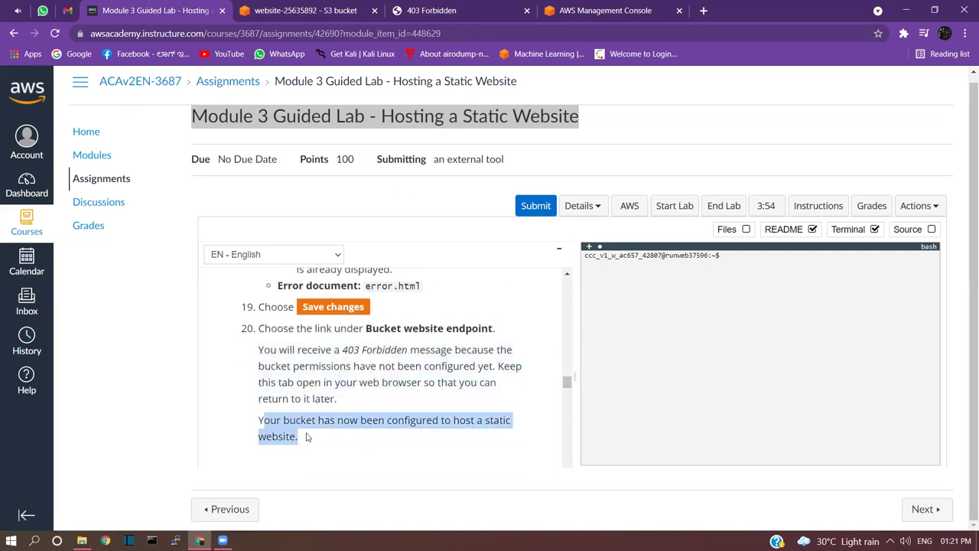
scroll(327, 421, "down", 3)
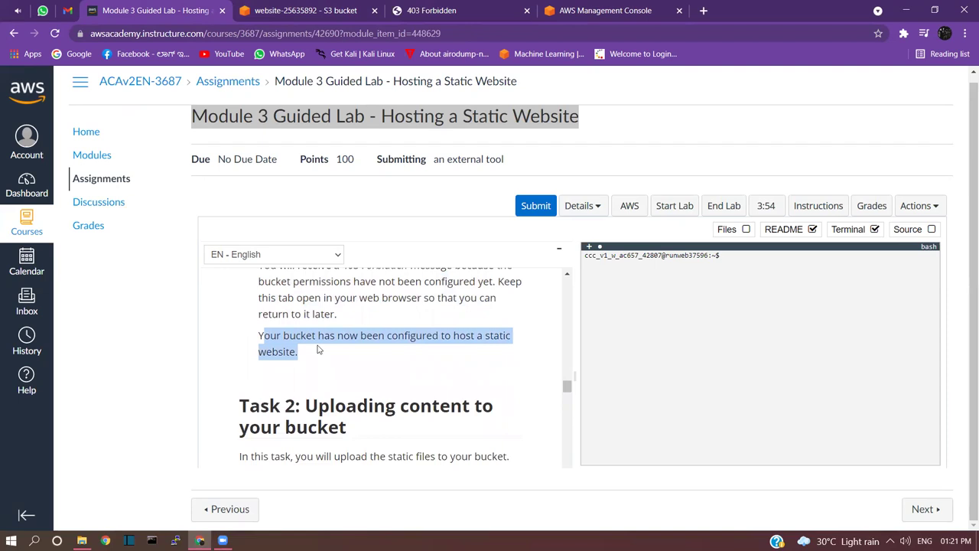